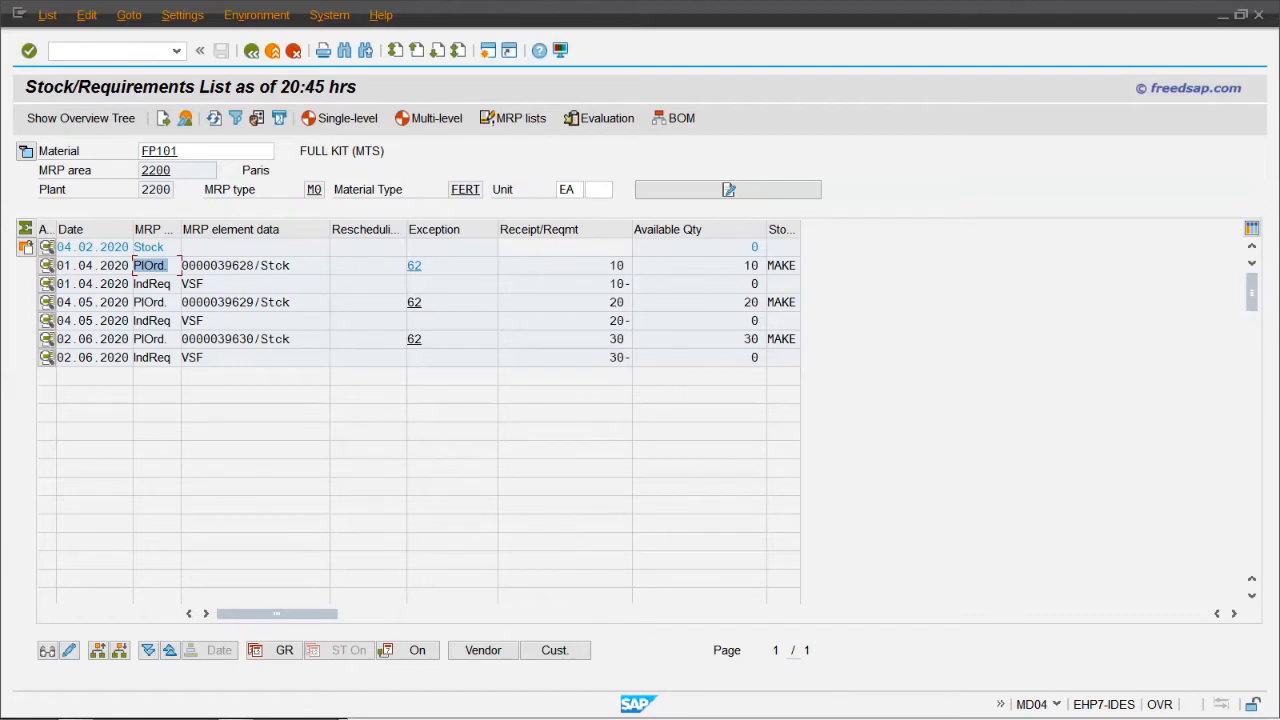
# Step: Display the order report for FP101's planned order dated 01.04.2020
pyautogui.press('Down')
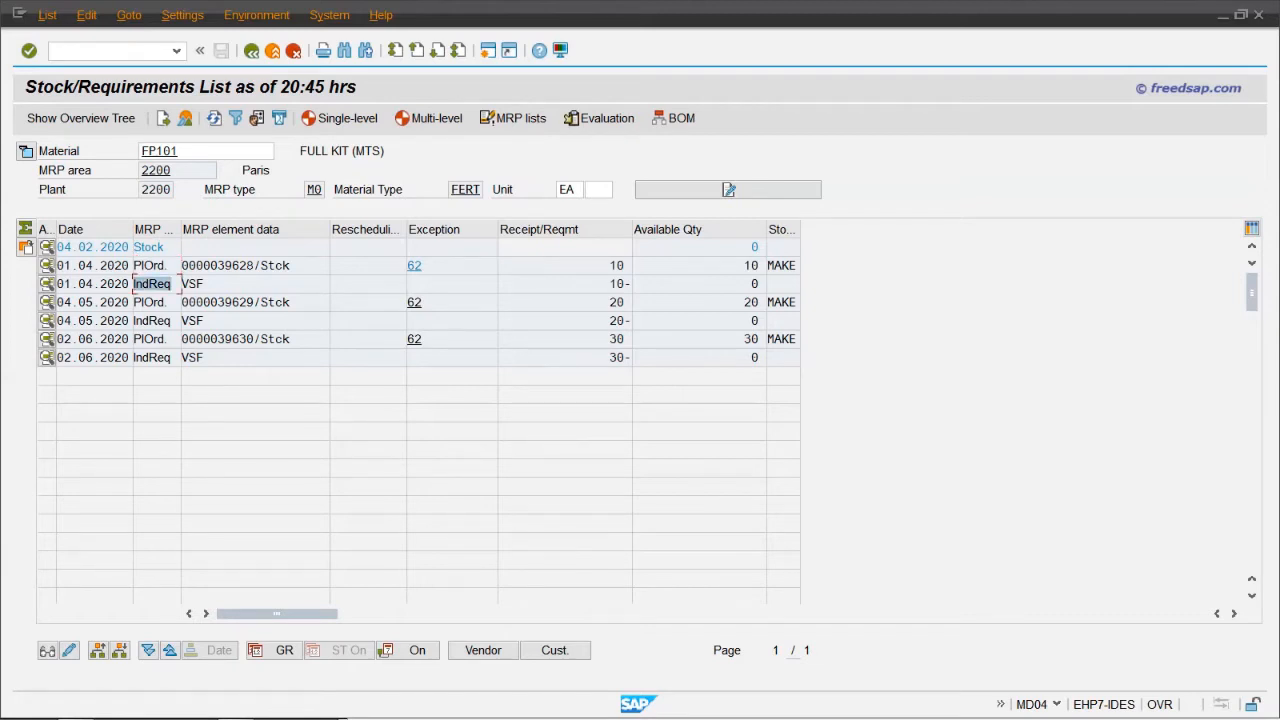
pyautogui.press('Up')
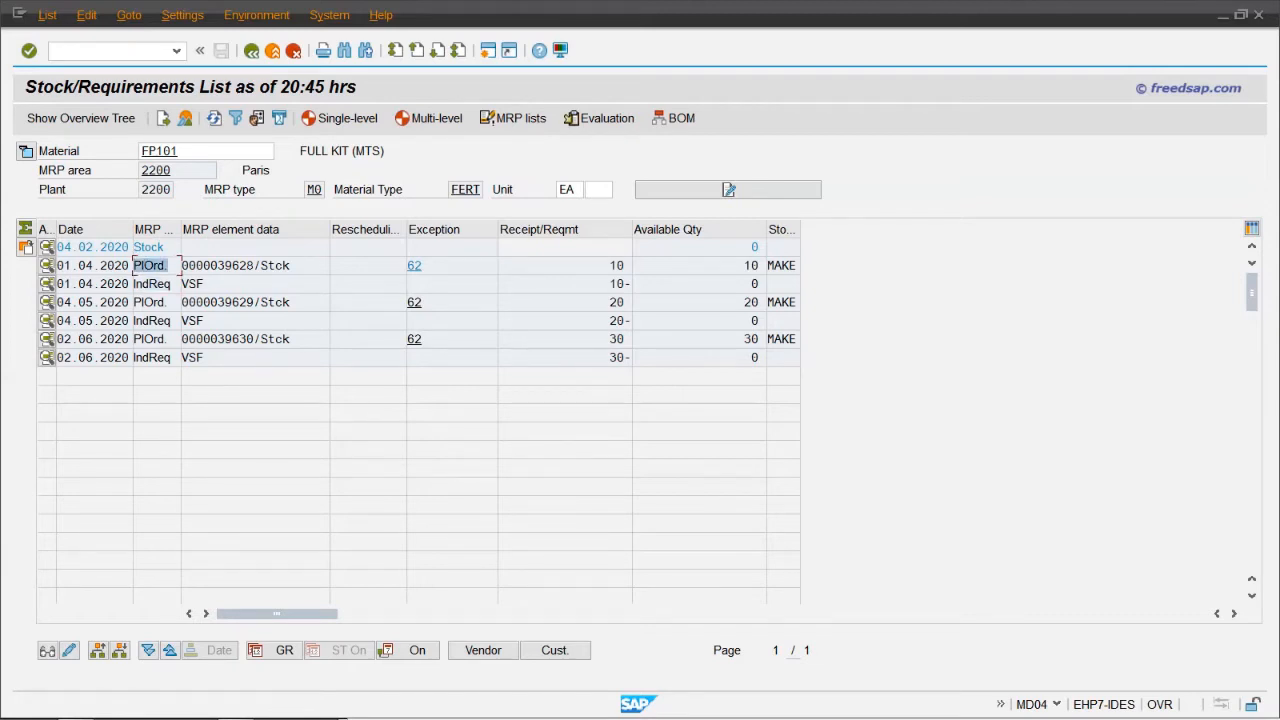
pyautogui.moveTo(172, 358); pyautogui.dragTo(133, 358)
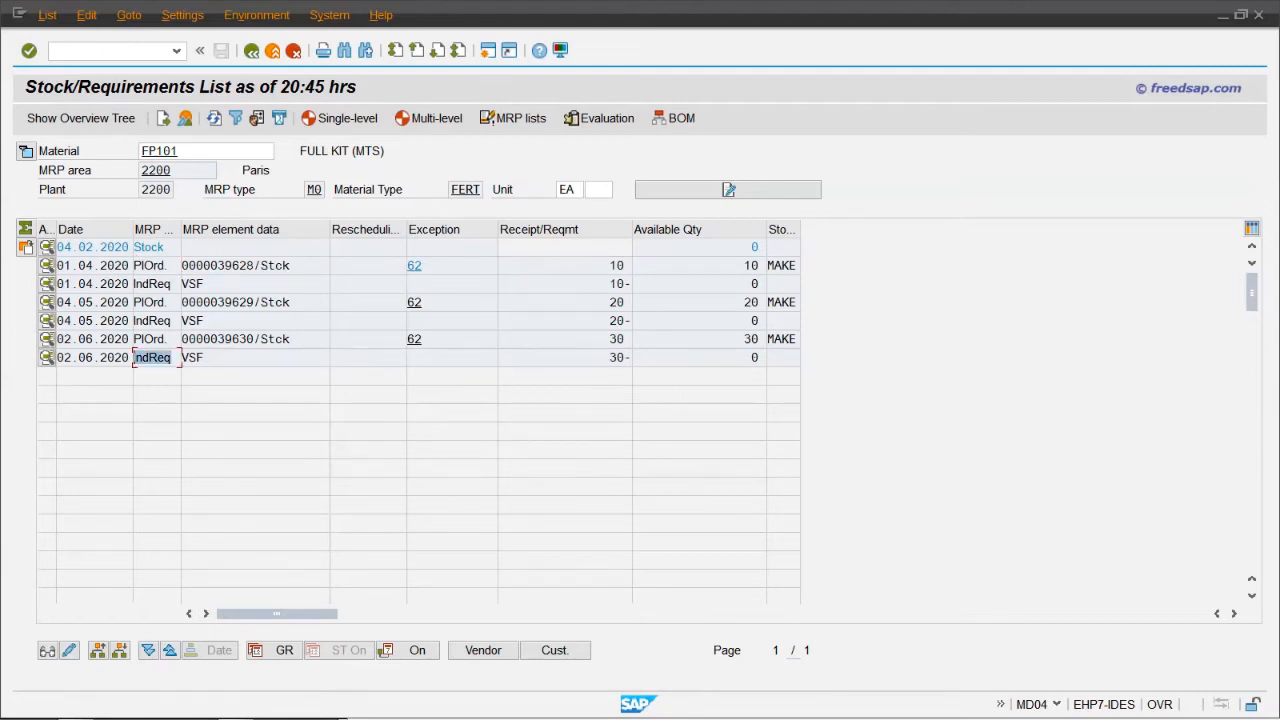
pyautogui.click(165, 284)
pyautogui.click(165, 266)
pyautogui.moveTo(165, 265); pyautogui.dragTo(134, 266)
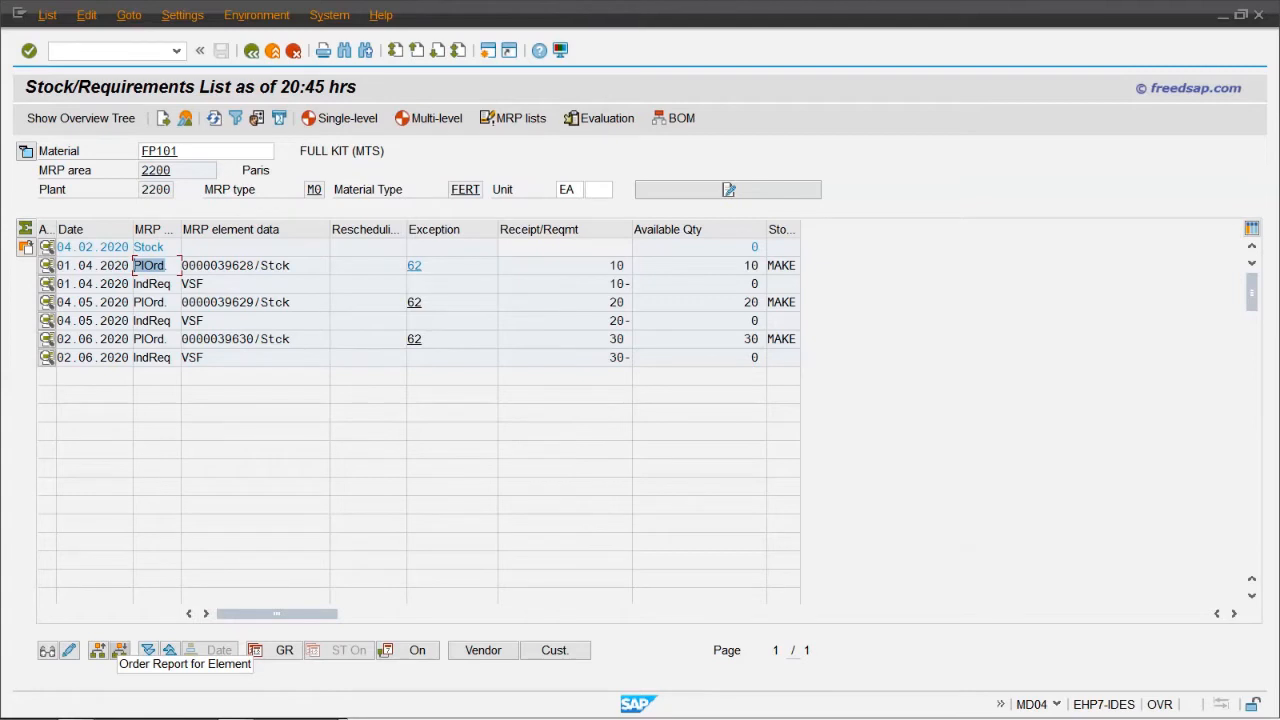
pyautogui.click(119, 650)
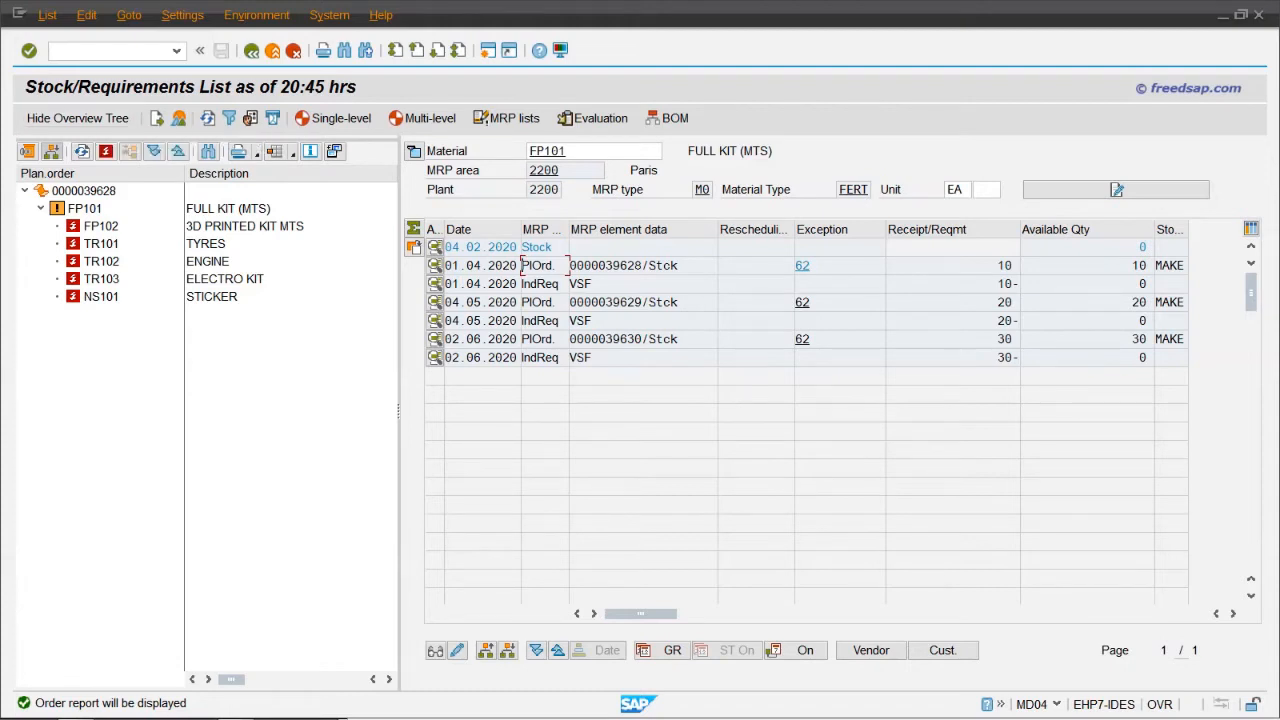
# Step: Examine the order report's exception messages in the full-width layout, then restore the side-by-side layout and widen the overview tree
pyautogui.click(335, 151)
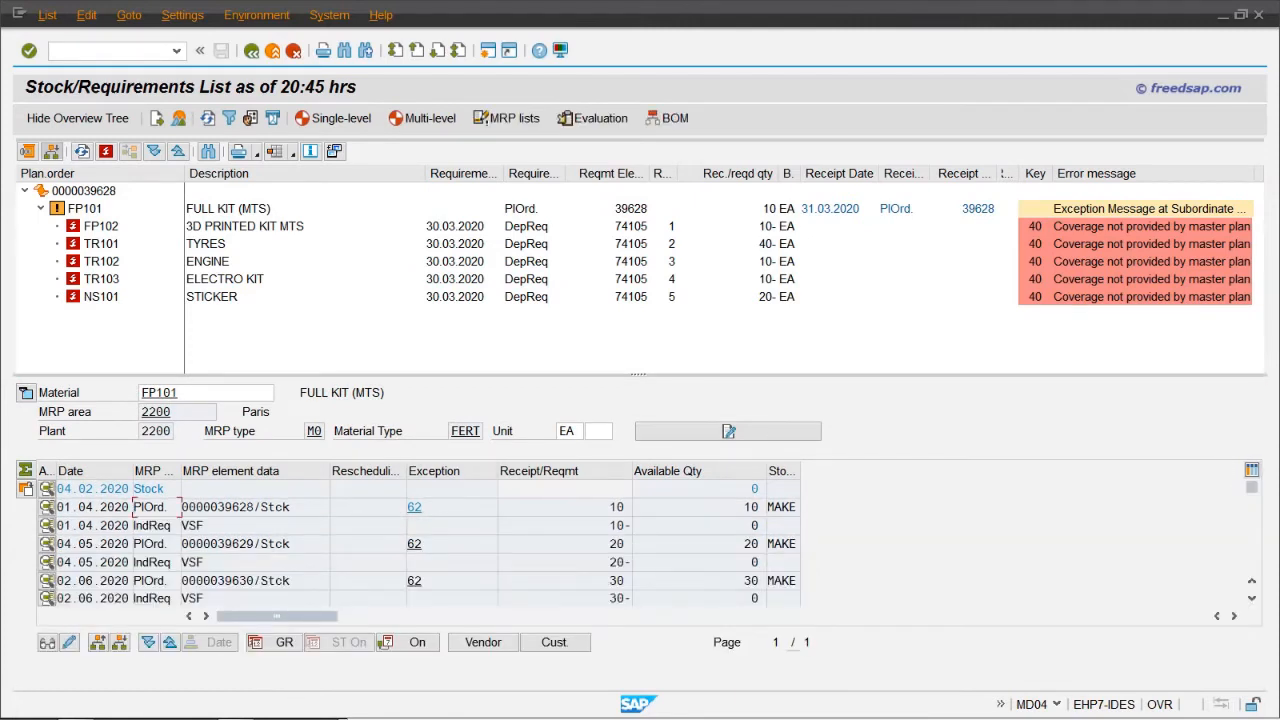
pyautogui.click(85, 209)
pyautogui.click(335, 151)
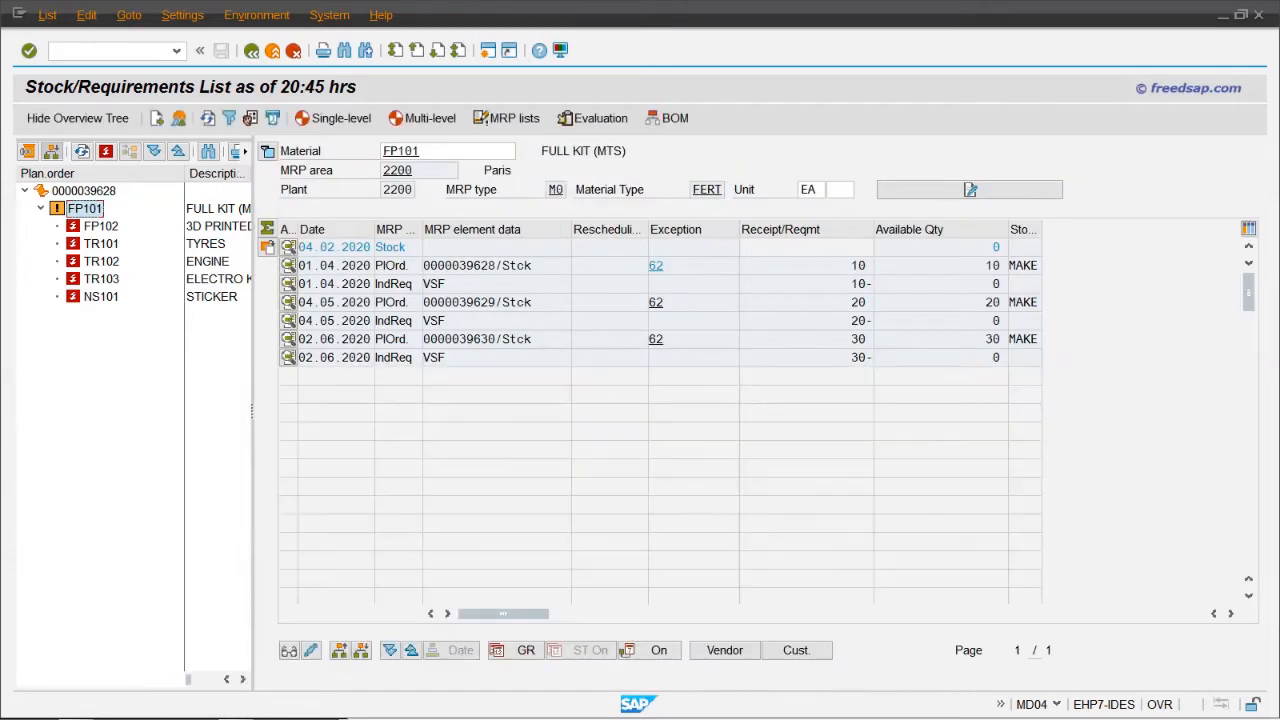
pyautogui.moveTo(252, 411); pyautogui.dragTo(334, 411)
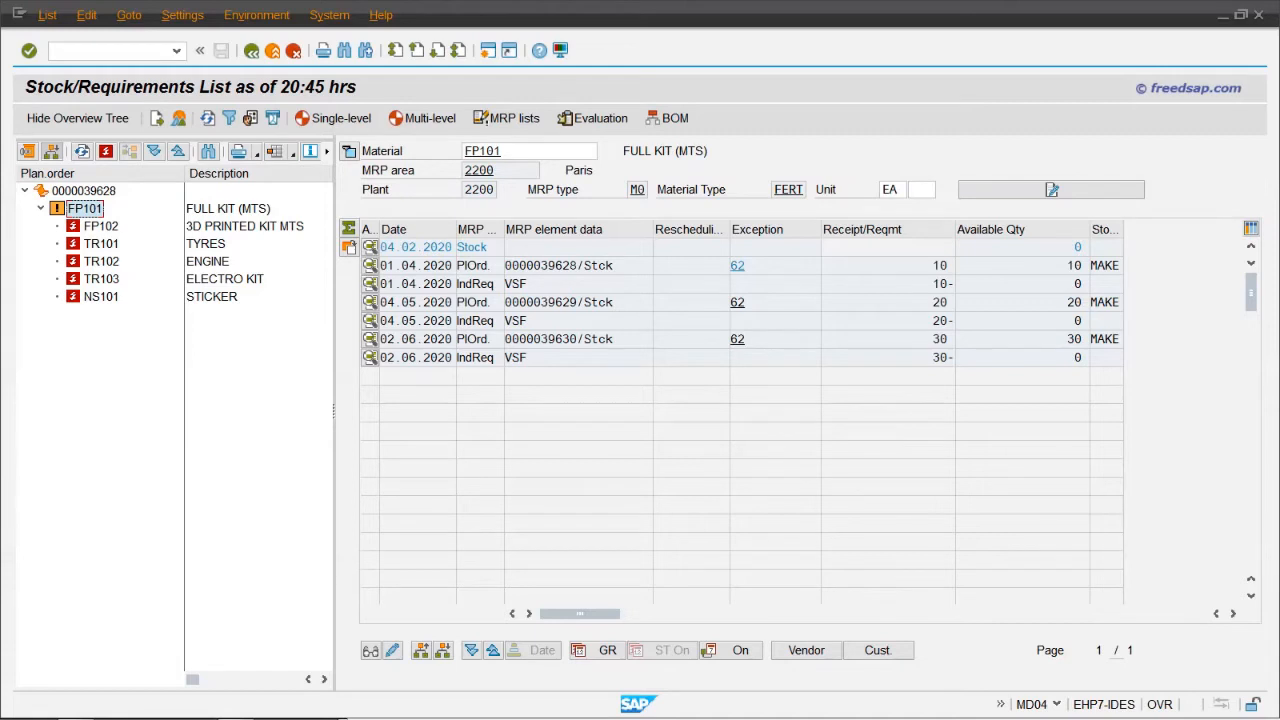
pyautogui.moveTo(532, 265); pyautogui.dragTo(580, 265)
pyautogui.click(84, 191)
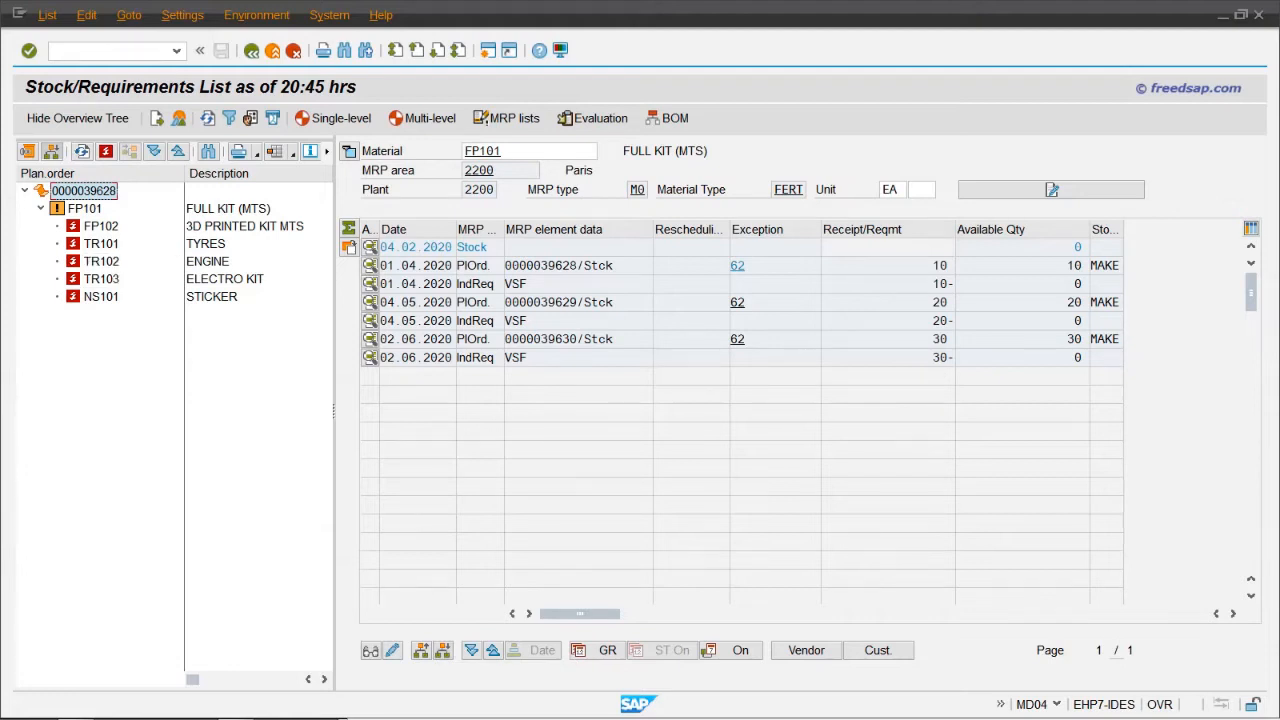
# Step: Display component FP102's stock/requirements list and check the pegged material and planned order behind its 30.03.2020 dependent requirement
pyautogui.doubleClick(101, 226)
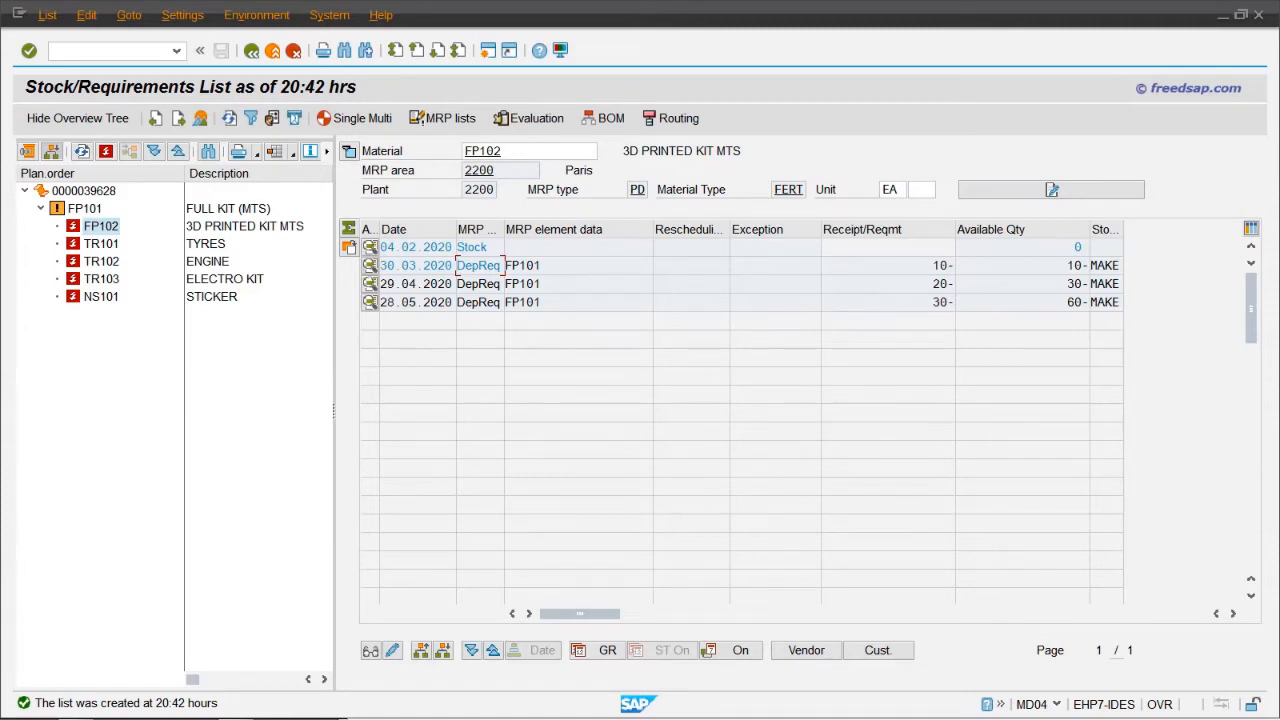
pyautogui.click(370, 266)
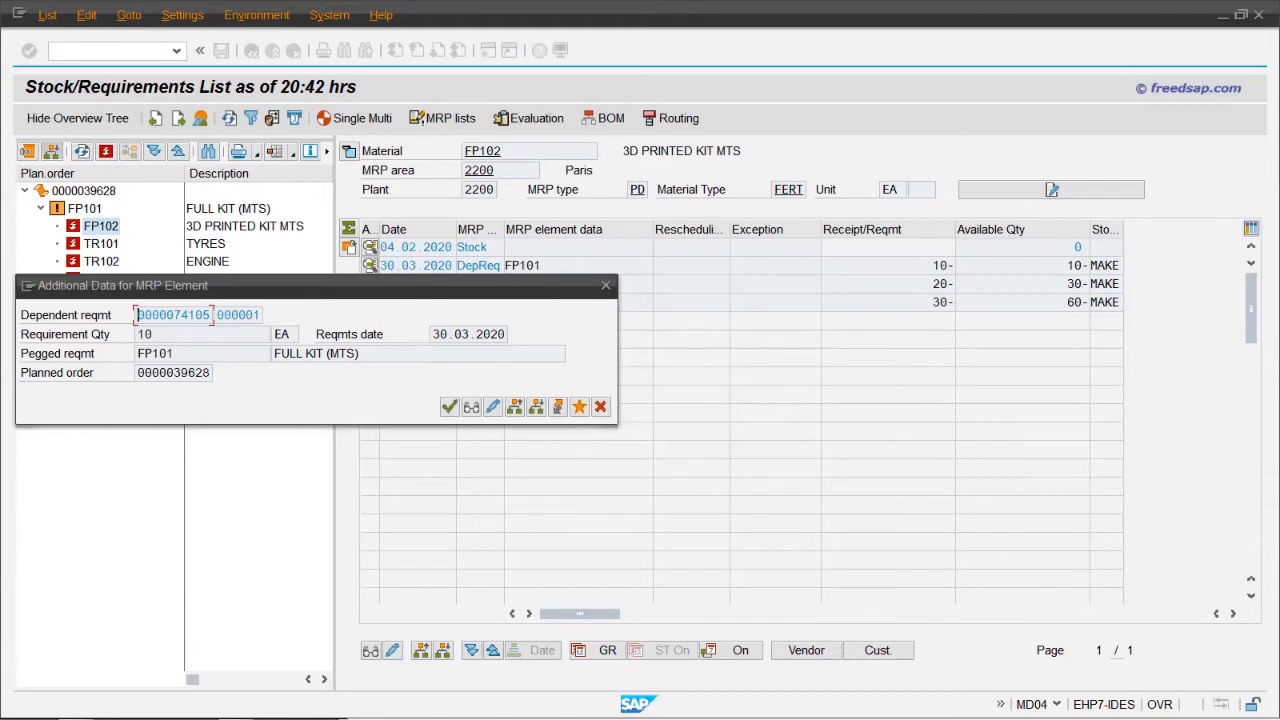
pyautogui.moveTo(165, 372); pyautogui.dragTo(136, 353)
pyautogui.click(606, 286)
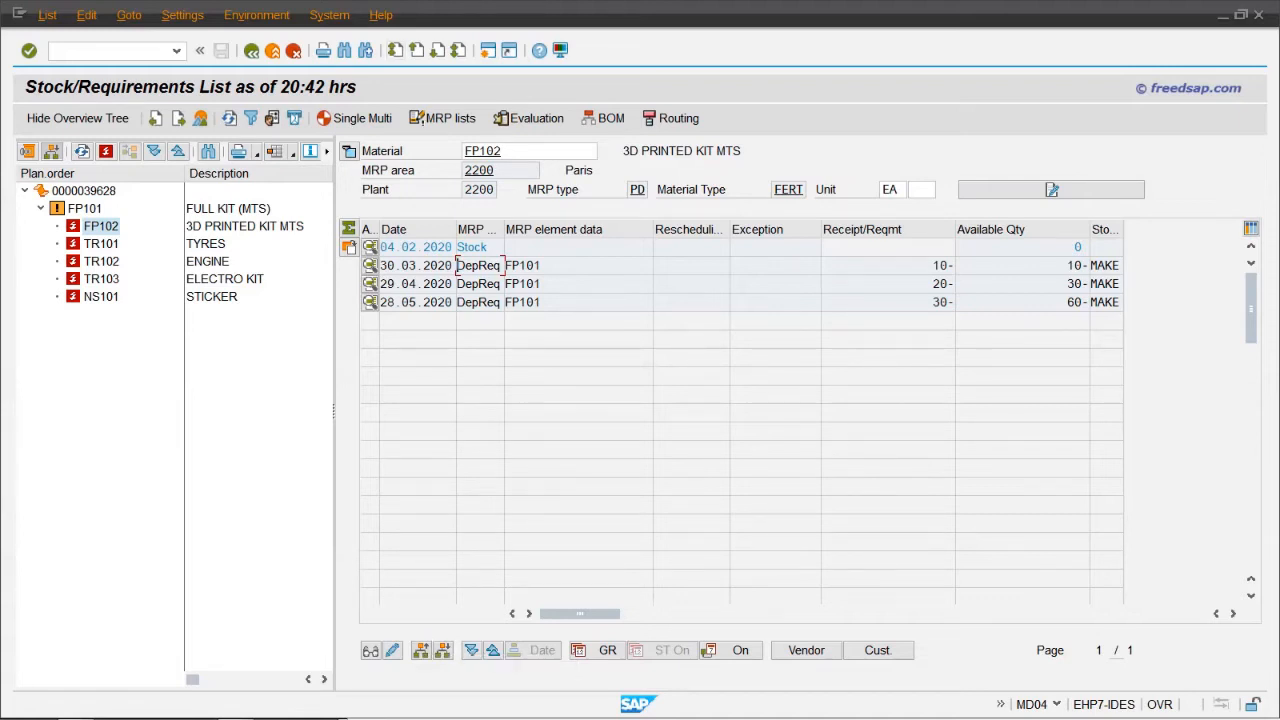
# Step: Hide the overview tree and open single-item, multi-level MRP planning (MD02) for material FP102
pyautogui.click(510, 151)
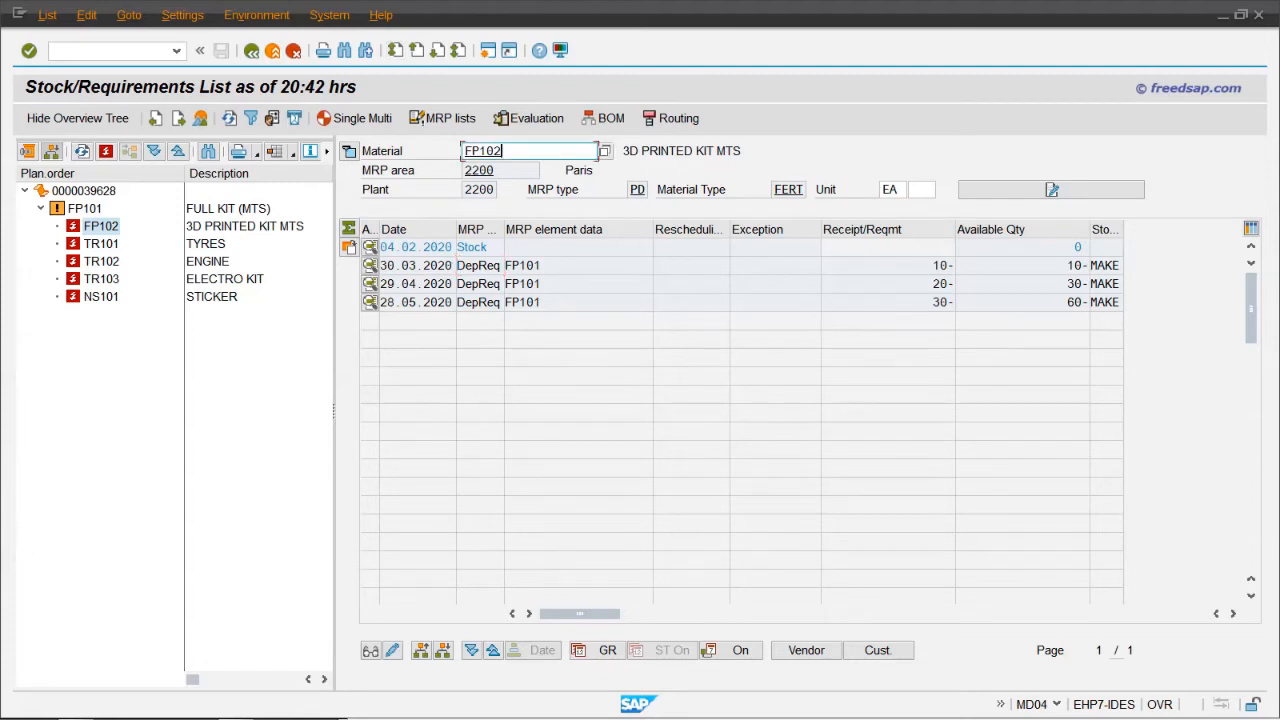
pyautogui.moveTo(508, 151); pyautogui.dragTo(464, 151)
pyautogui.click(77, 118)
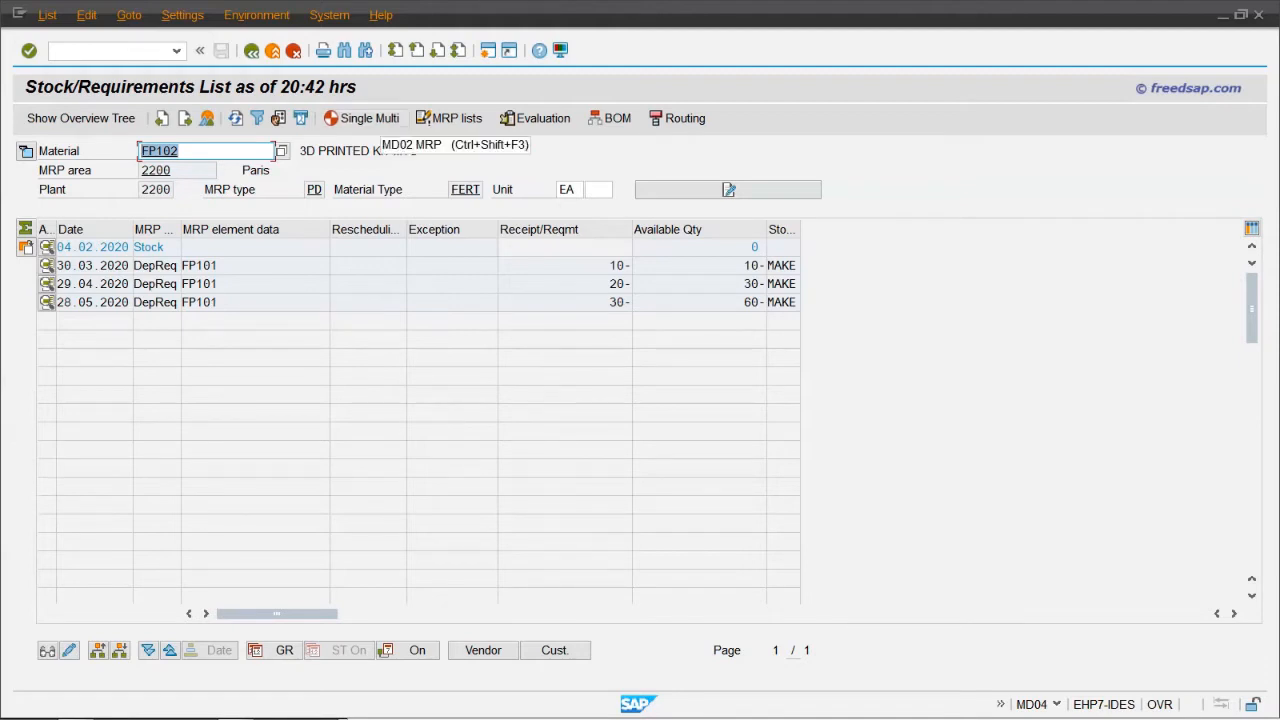
pyautogui.hotkey('ctrl', 'shift', 'F3')
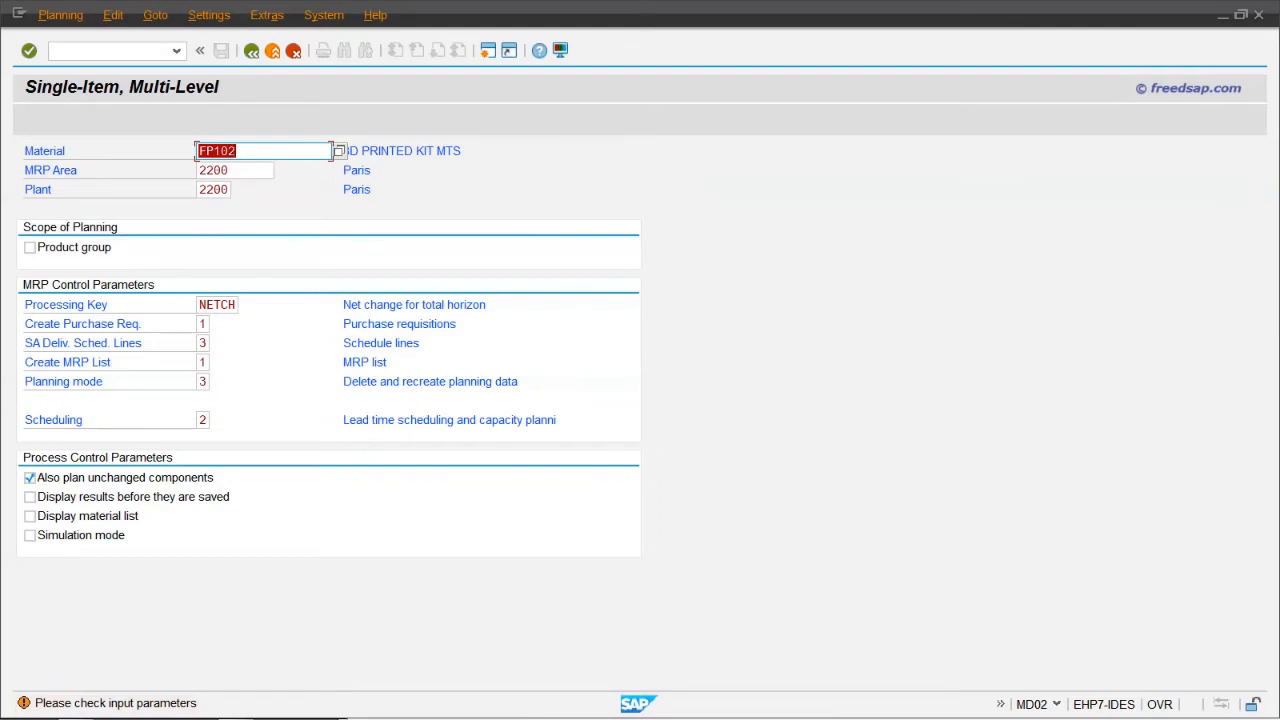
# Step: Review the MRP control parameters for FP102 and execute the multi-level planning run with the preset values
pyautogui.click(217, 304)
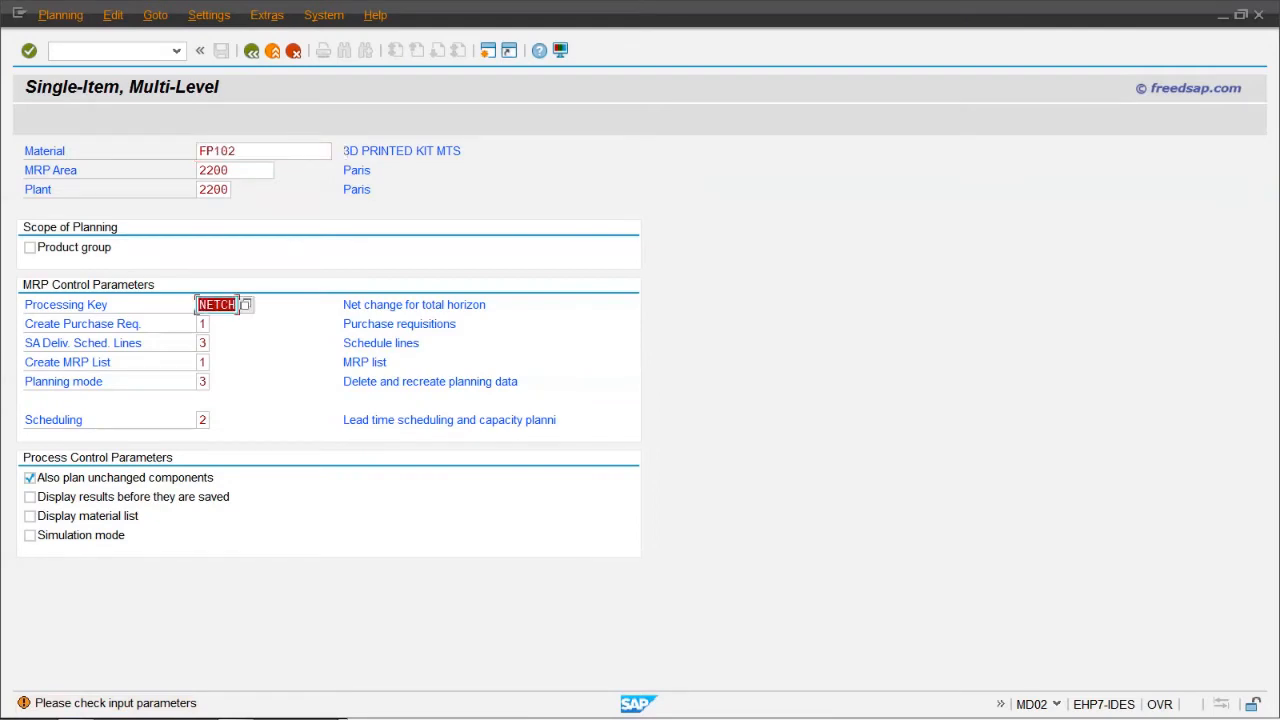
pyautogui.click(200, 323)
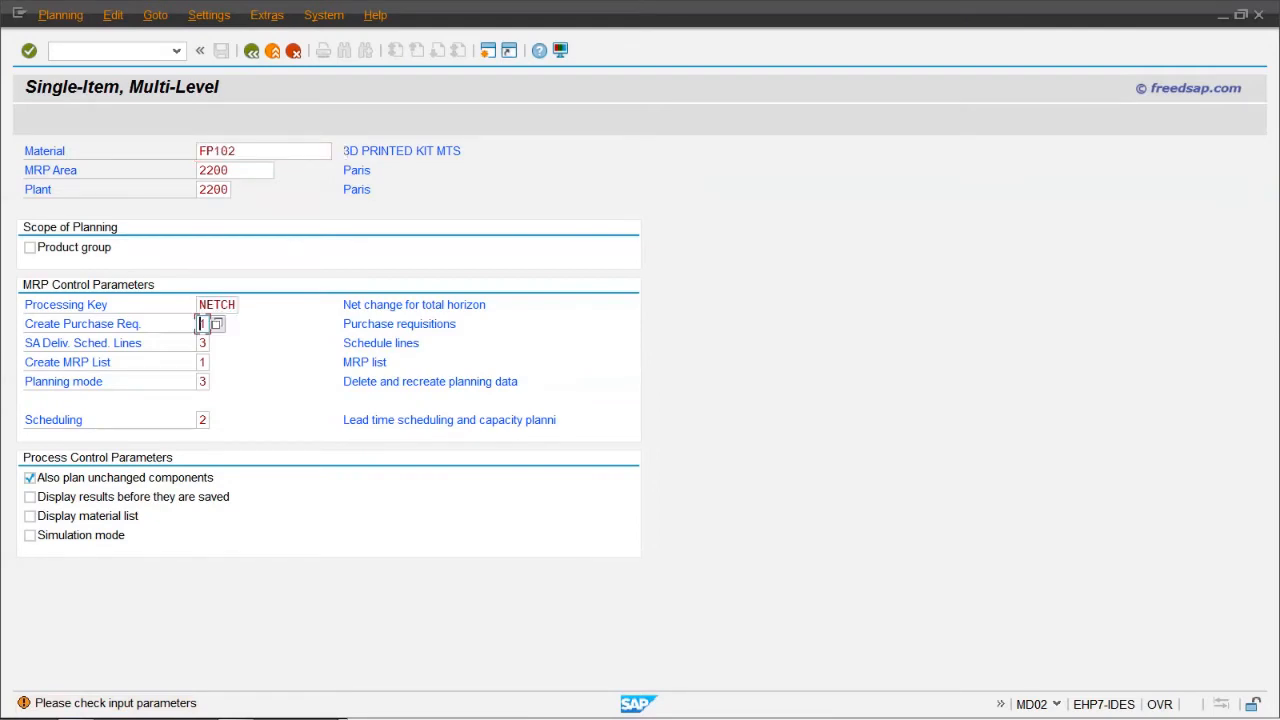
pyautogui.click(200, 343)
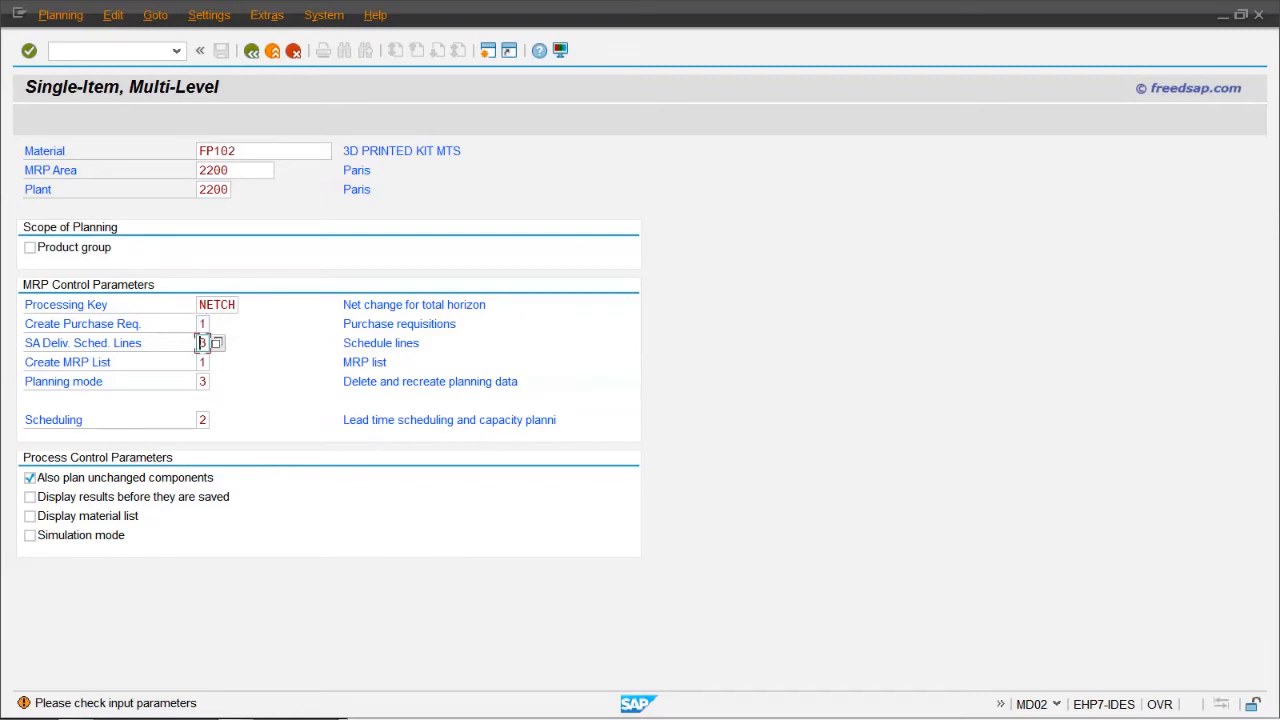
pyautogui.click(200, 362)
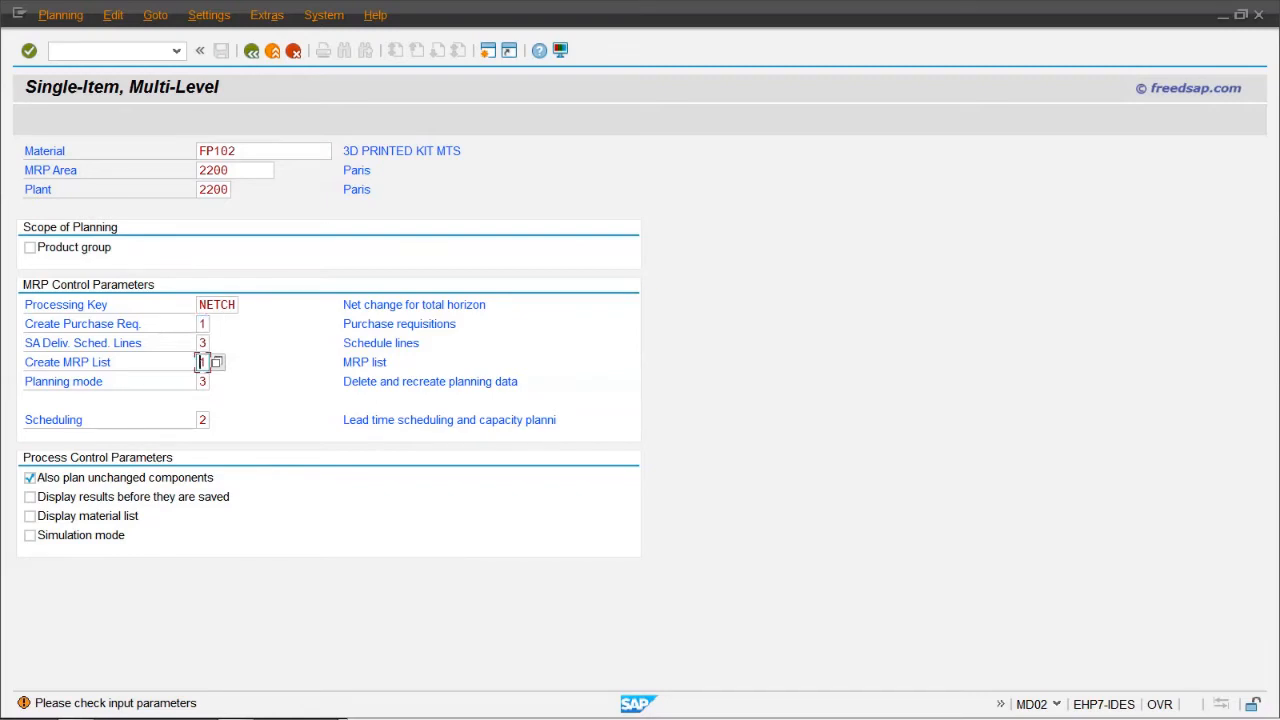
pyautogui.click(200, 381)
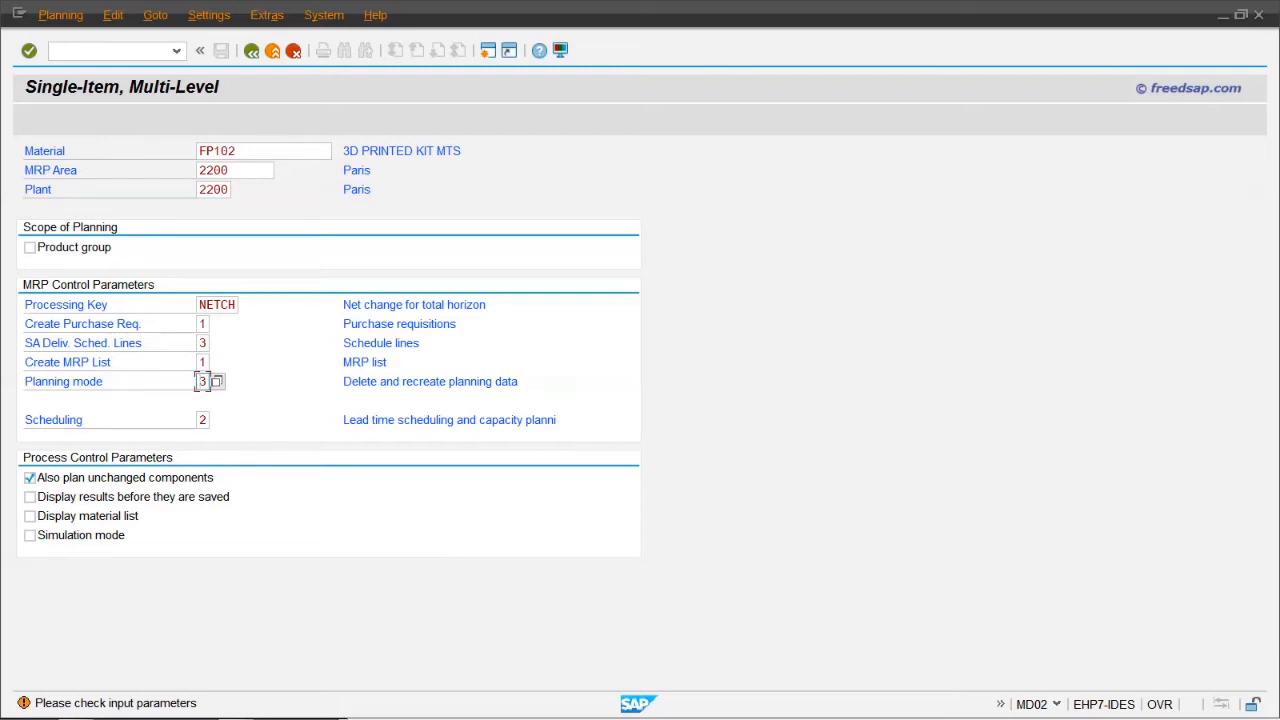
pyautogui.click(200, 420)
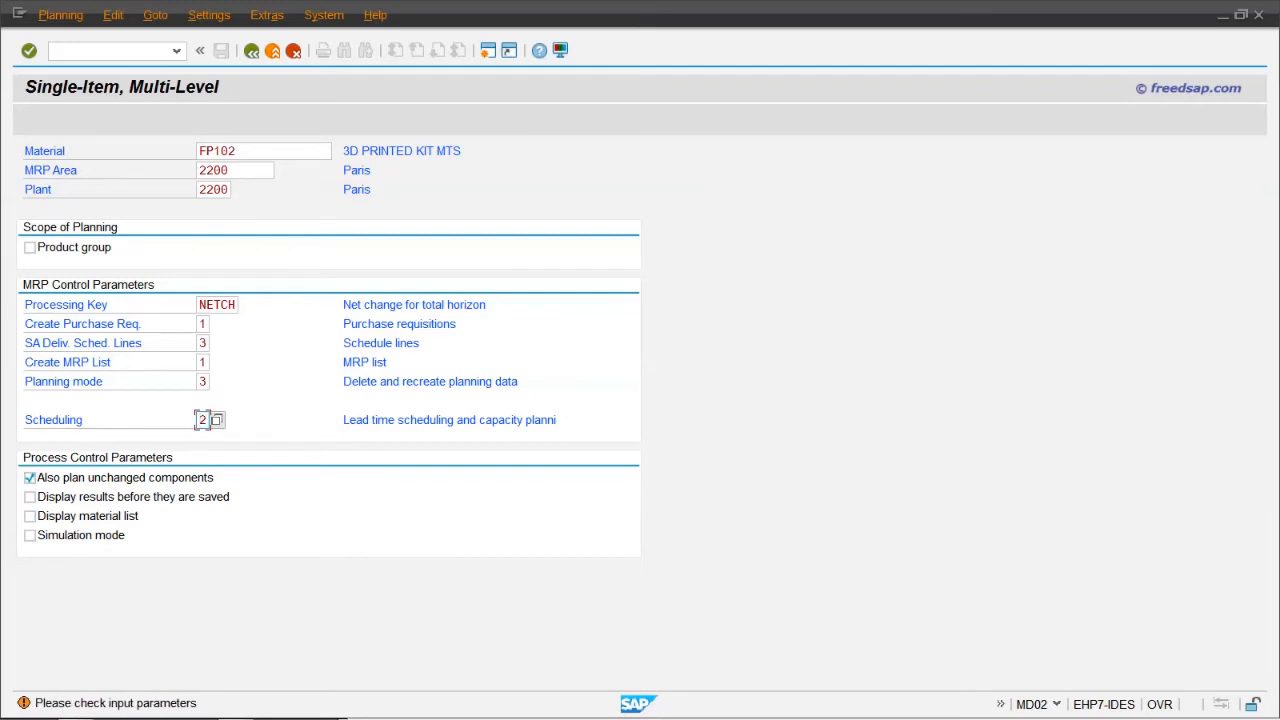
pyautogui.press('Return')
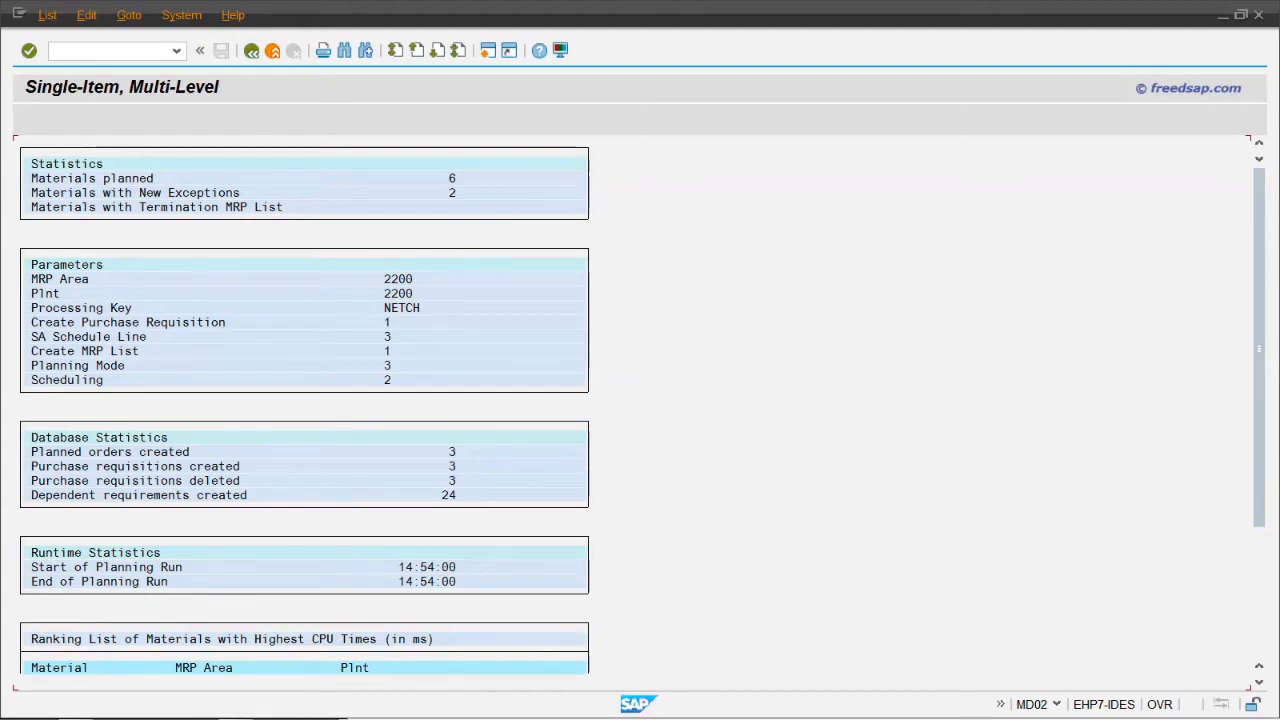
# Step: Examine the planning run's material statistics, parameters, database statistics and the ranking list of materials by CPU time
pyautogui.click(452, 193)
pyautogui.click(452, 178)
pyautogui.click(35, 265)
pyautogui.click(35, 437)
pyautogui.moveTo(1259, 347); pyautogui.dragTo(1259, 477)
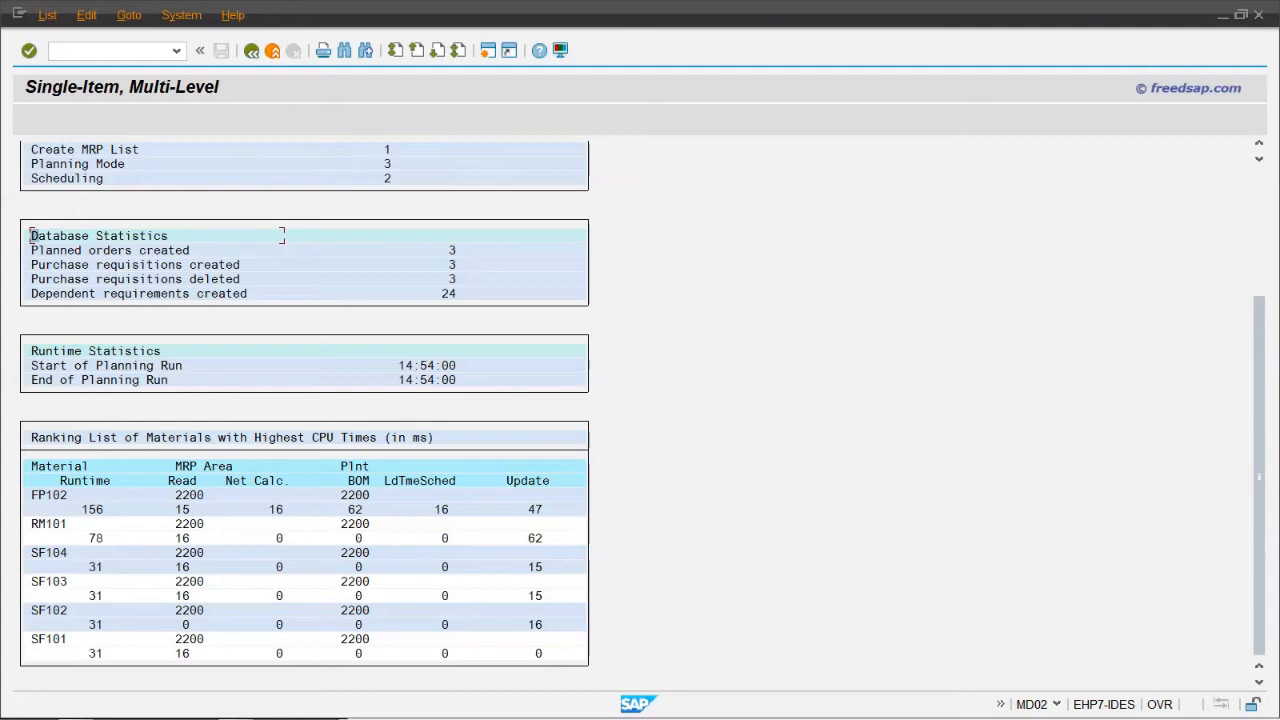
pyautogui.scroll(5, 305, 400)
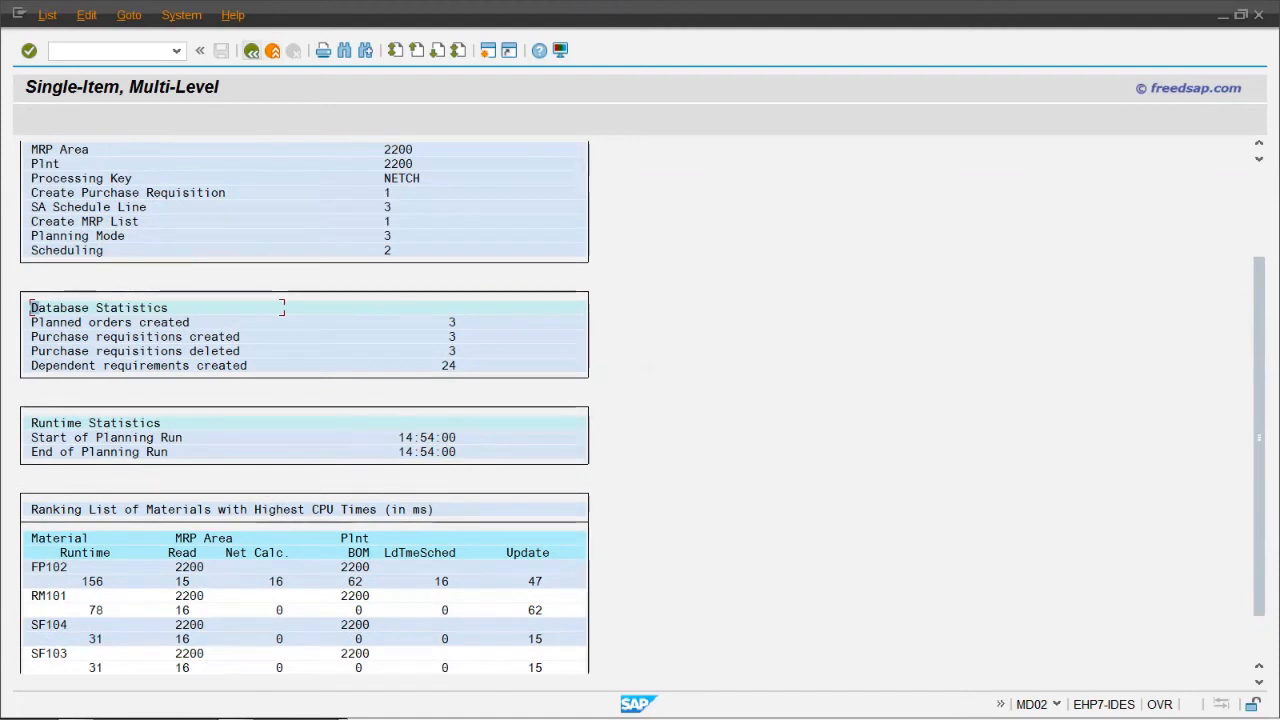
# Step: Return to FP102's stock/requirements list, refresh it, and review the MRP type, planned orders and storage location
pyautogui.click(251, 50)
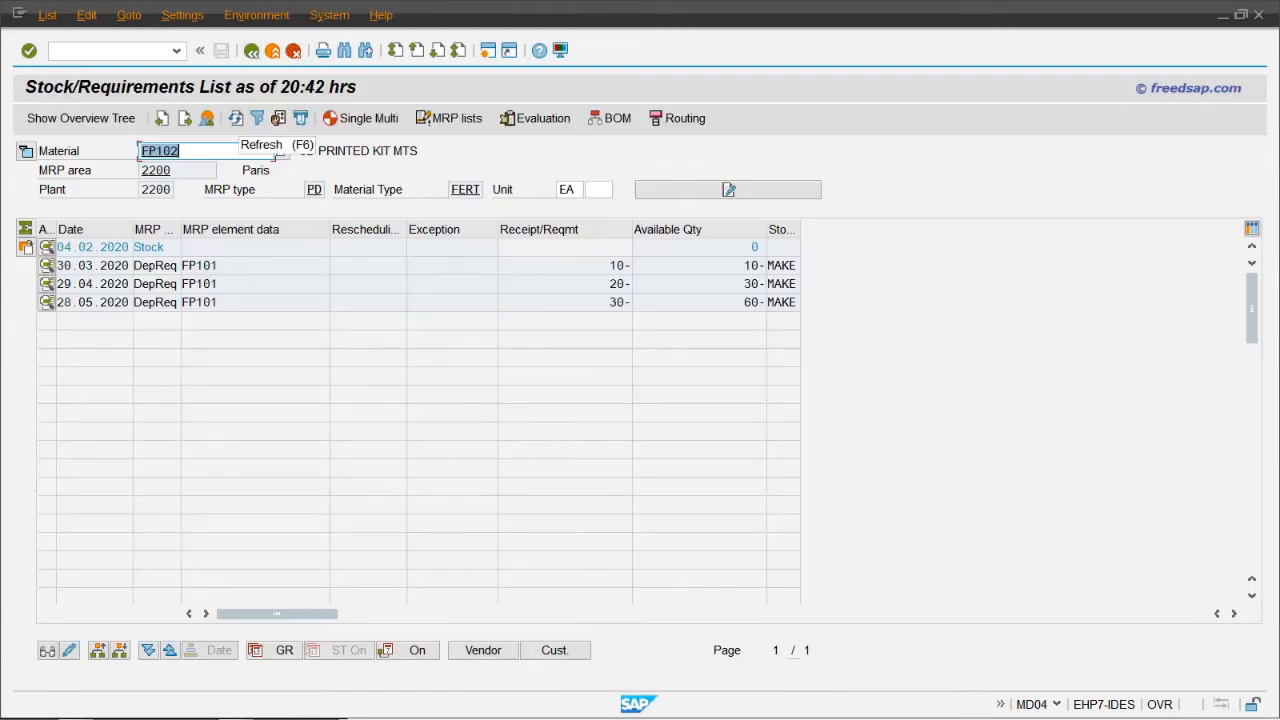
pyautogui.click(236, 118)
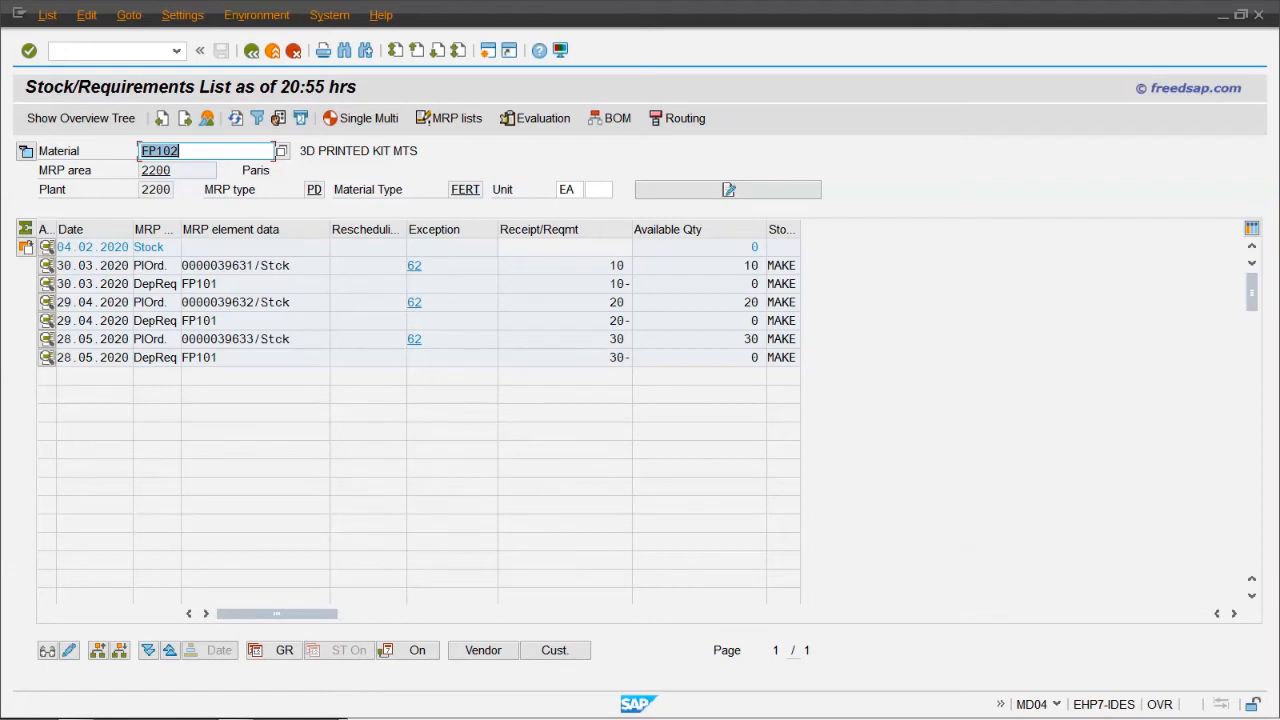
pyautogui.moveTo(307, 190); pyautogui.dragTo(323, 190)
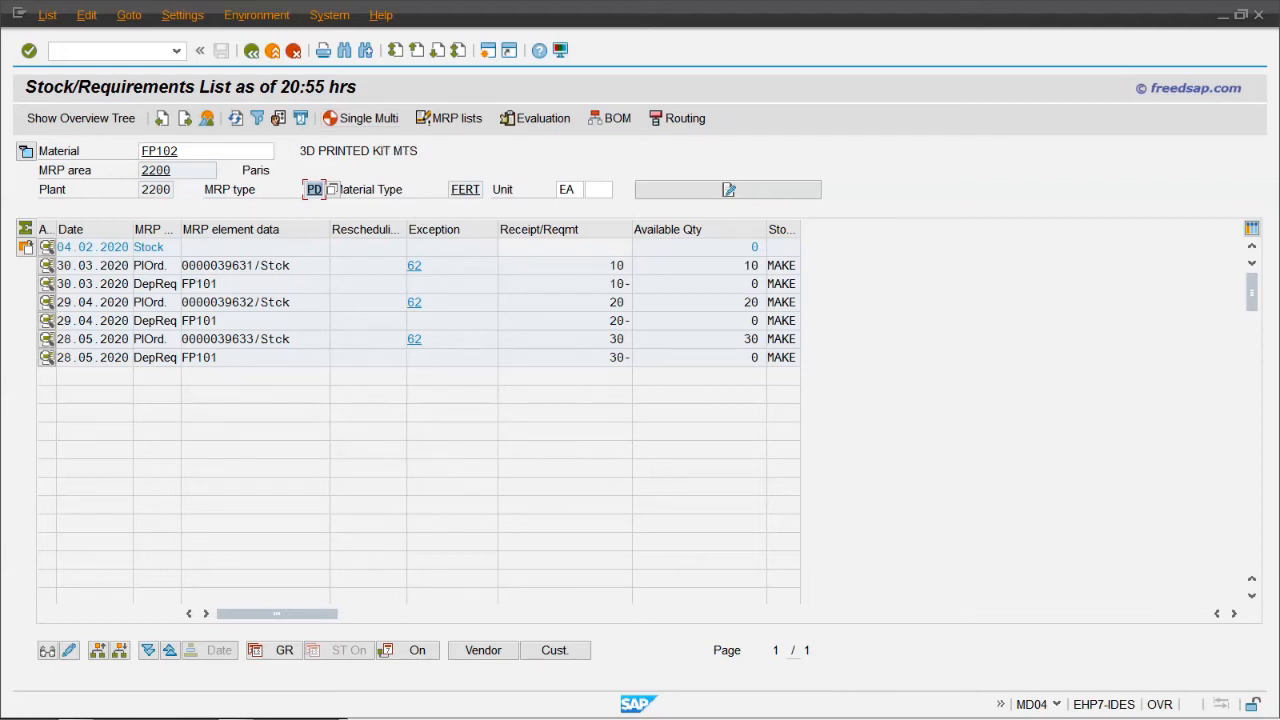
pyautogui.moveTo(169, 265); pyautogui.dragTo(133, 265)
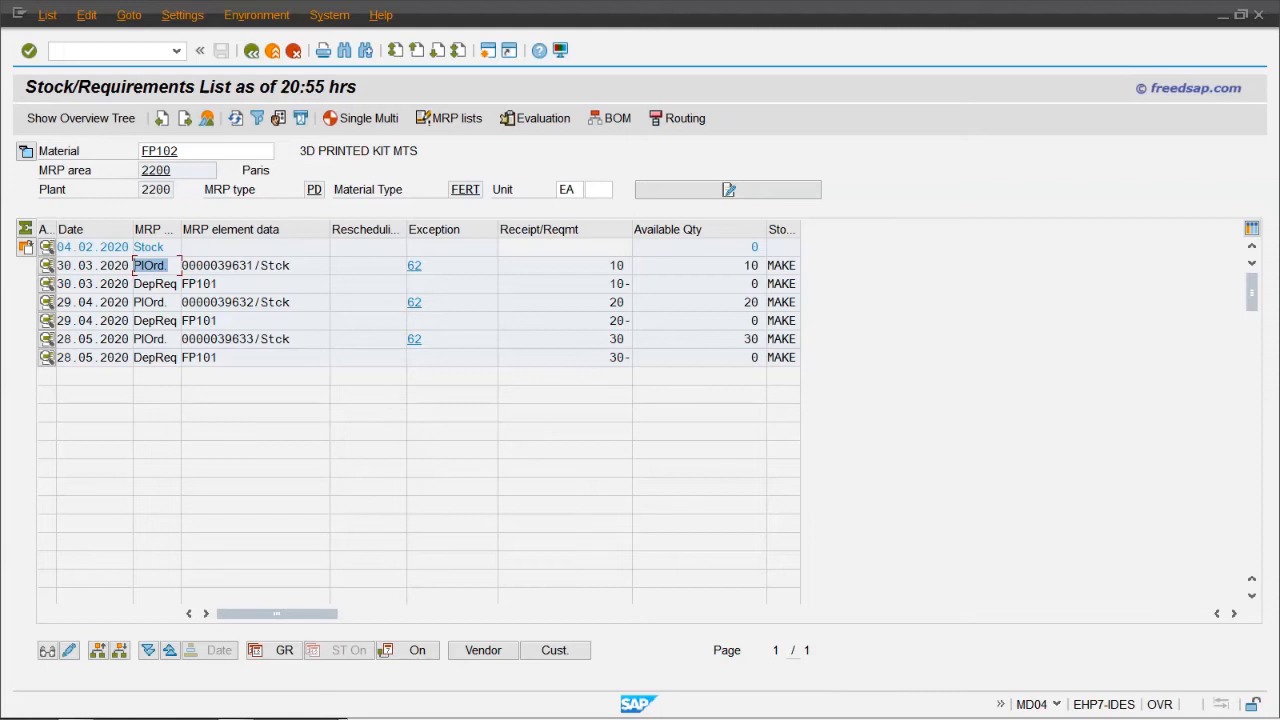
pyautogui.moveTo(766, 265); pyautogui.dragTo(798, 265)
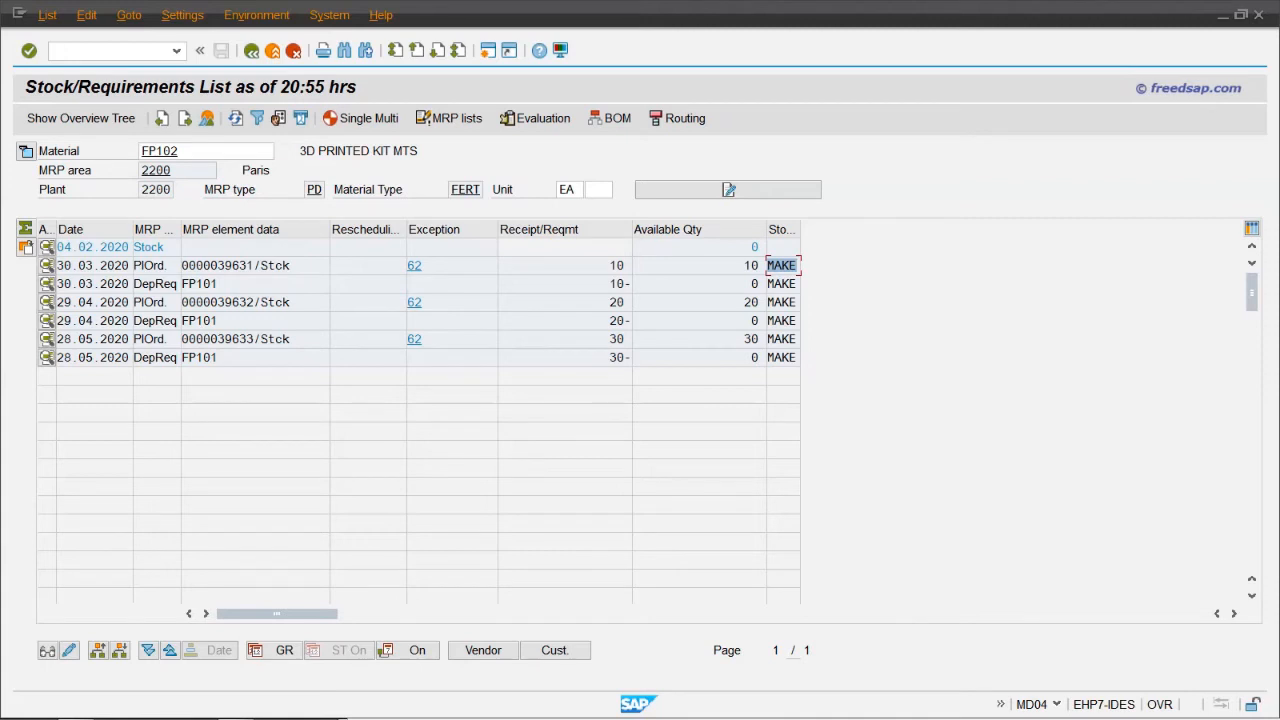
pyautogui.moveTo(168, 265); pyautogui.dragTo(134, 302)
pyautogui.click(168, 302)
pyautogui.moveTo(181, 229); pyautogui.dragTo(188, 229)
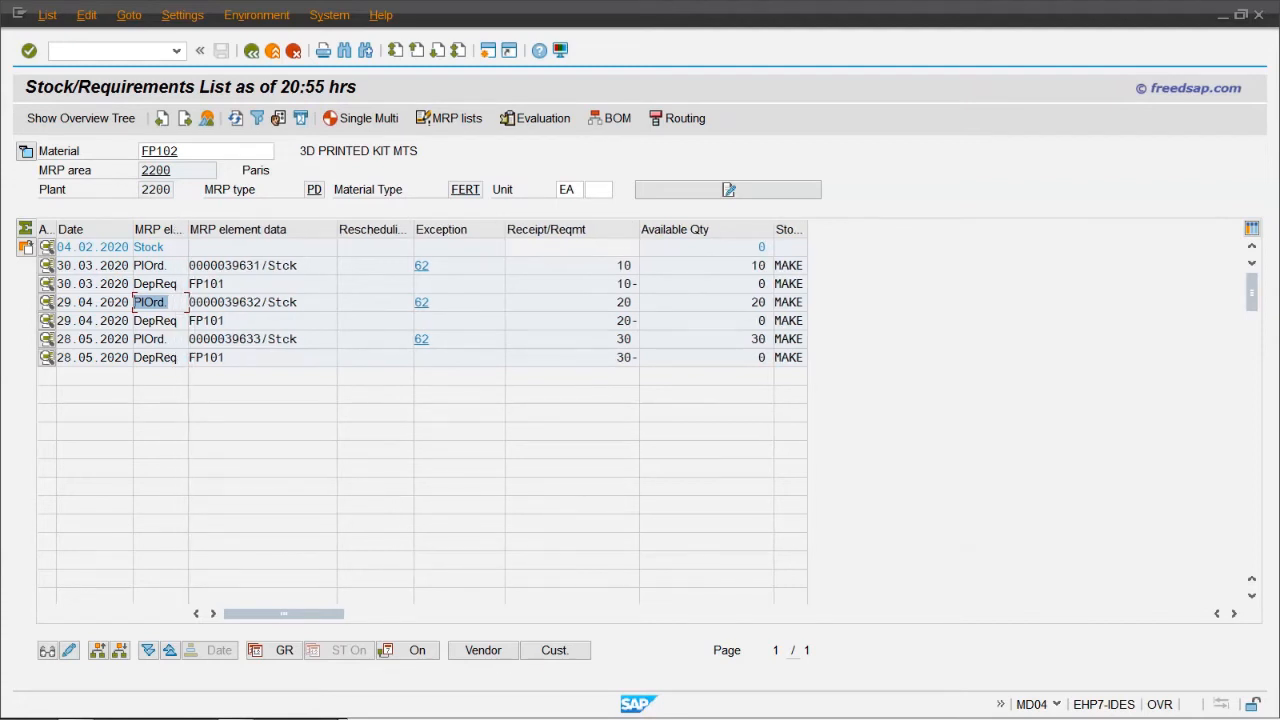
pyautogui.moveTo(168, 339); pyautogui.dragTo(134, 339)
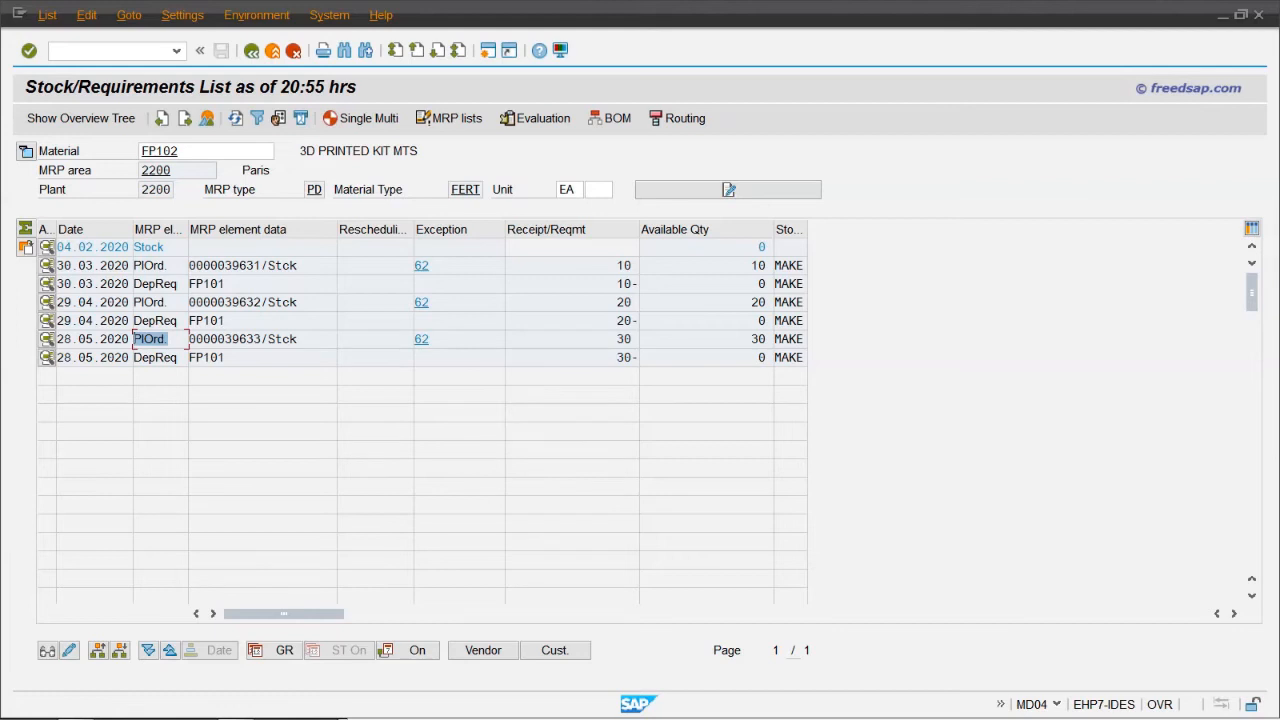
# Step: Show the exception 62 message for FP102's planned order dated 30.03.2020 and display that order's order report
pyautogui.click(422, 266)
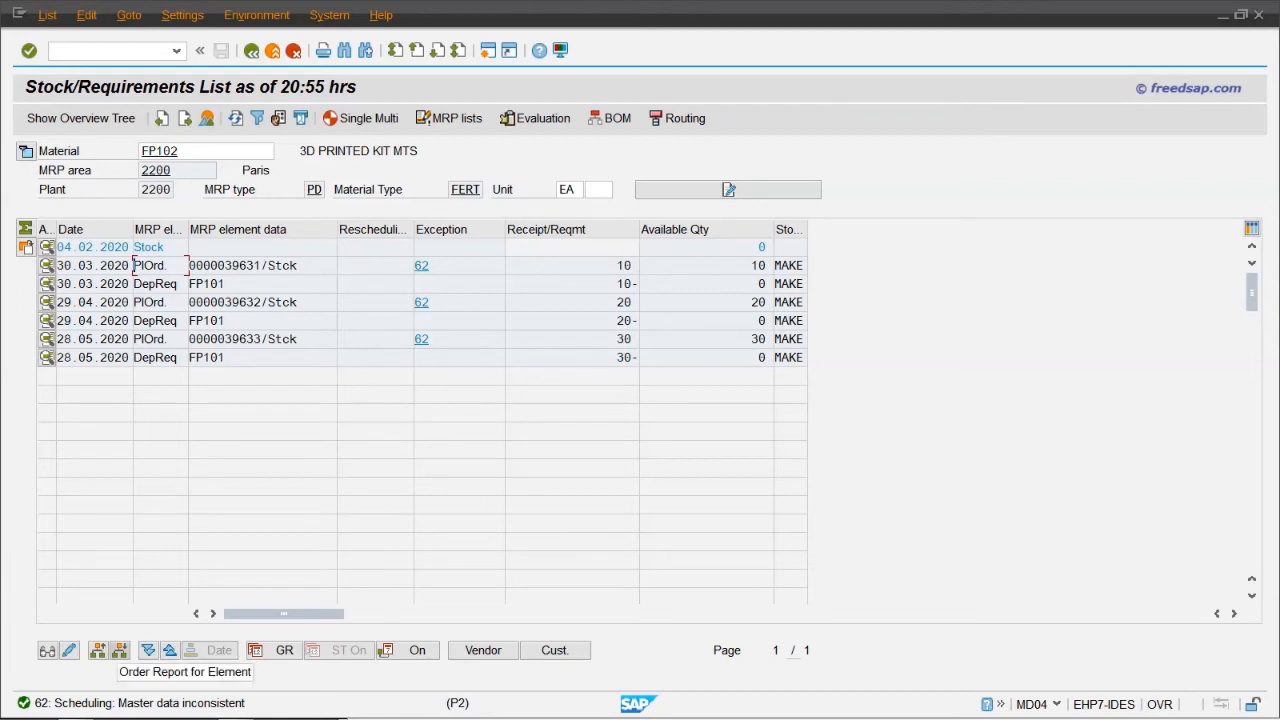
pyautogui.click(119, 650)
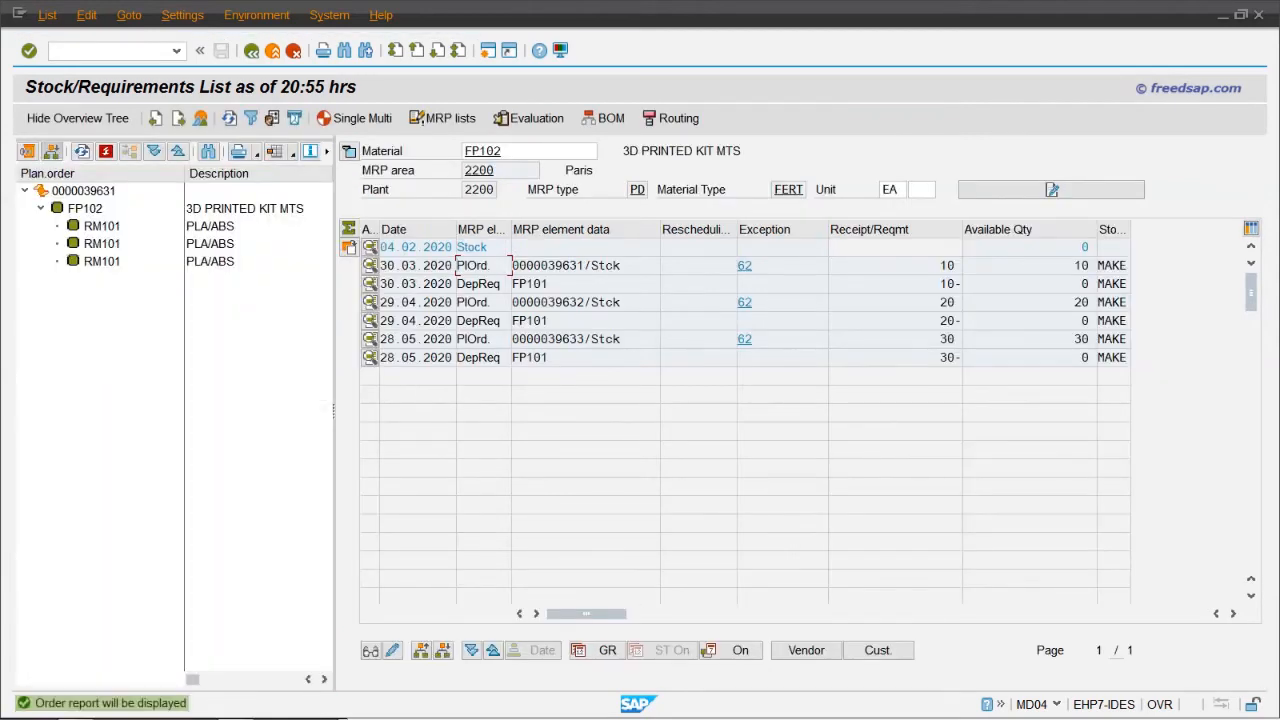
pyautogui.moveTo(492, 266); pyautogui.dragTo(457, 266)
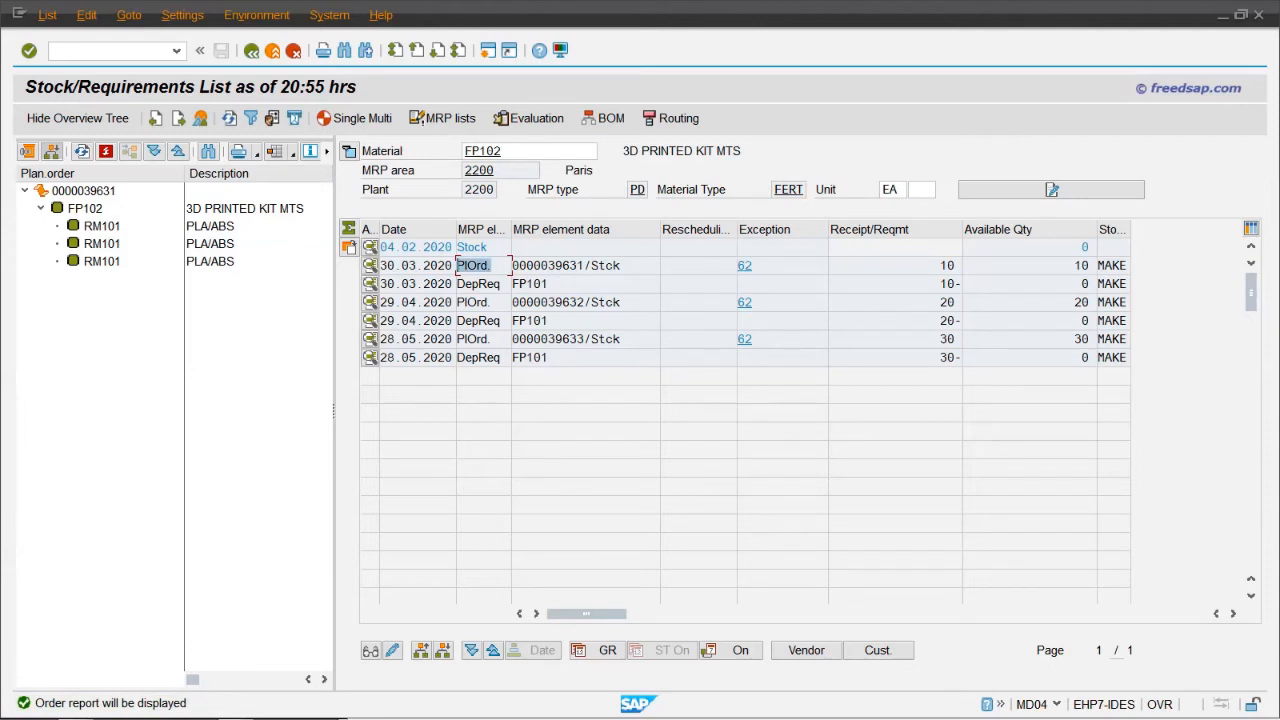
pyautogui.moveTo(547, 266); pyautogui.dragTo(580, 266)
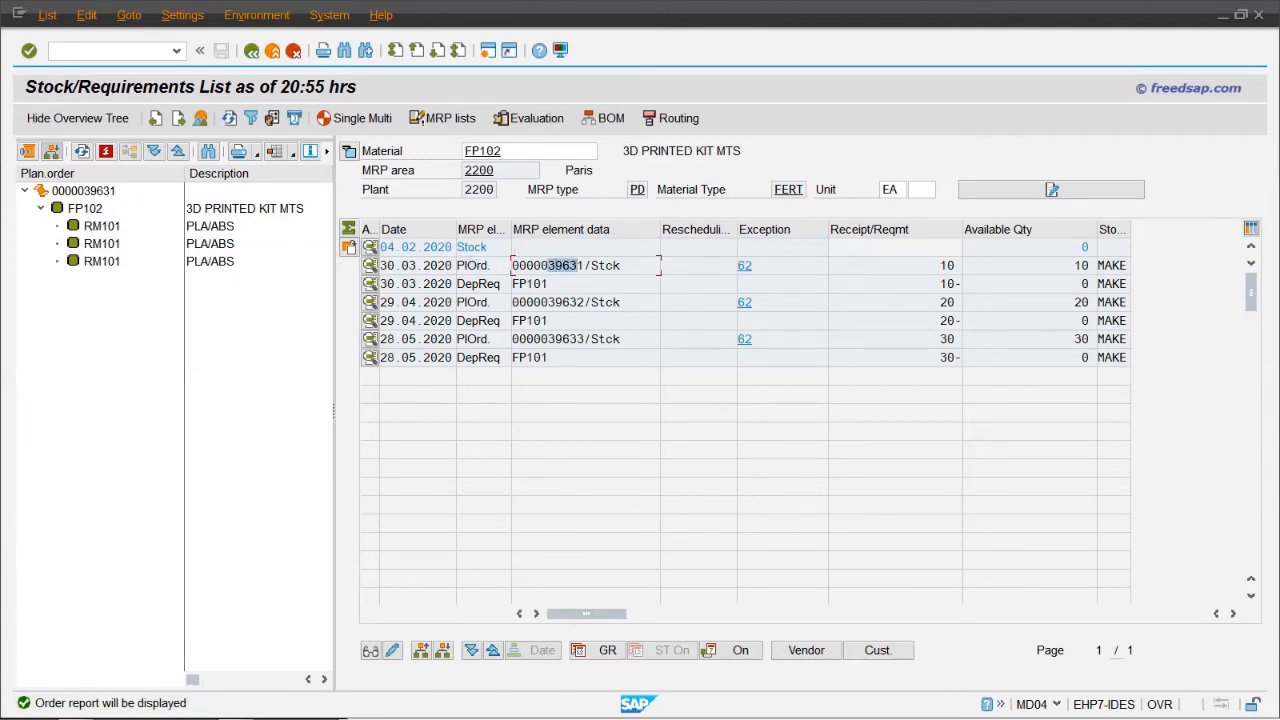
# Step: Examine the structure of FP102's order report, from the planned order down to the three RM101 component entries
pyautogui.click(84, 190)
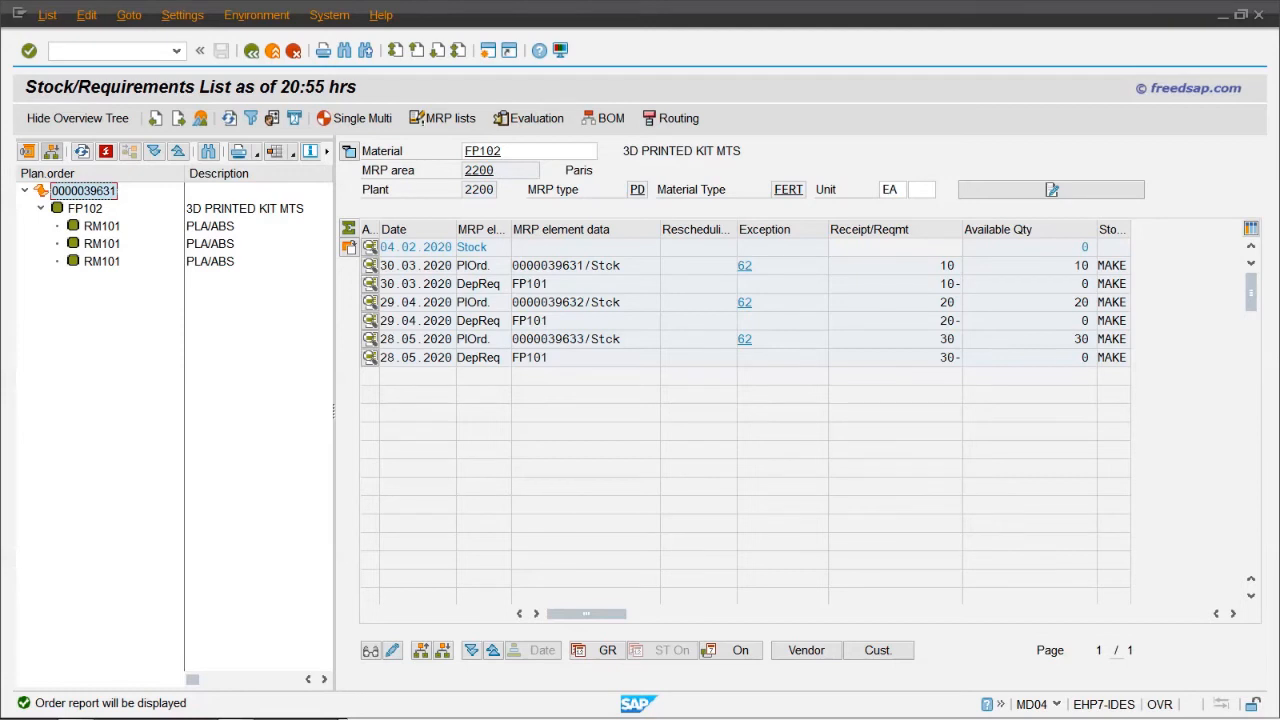
pyautogui.click(85, 208)
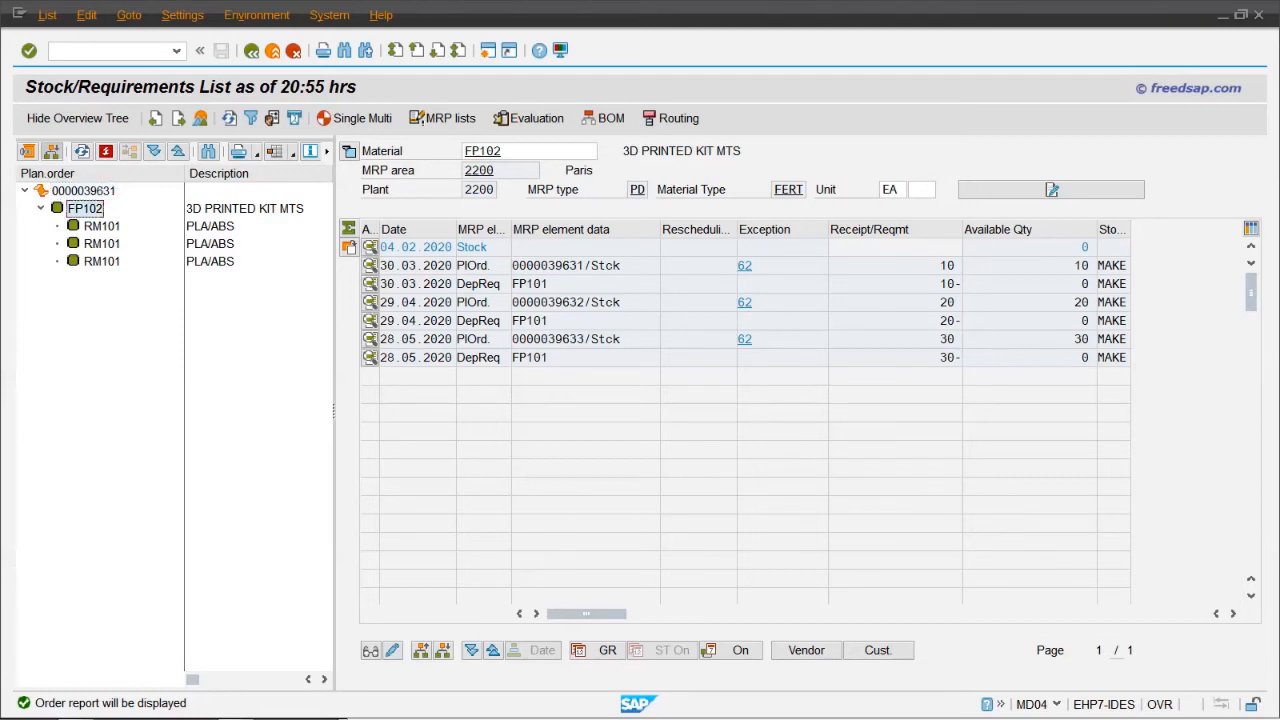
pyautogui.click(102, 226)
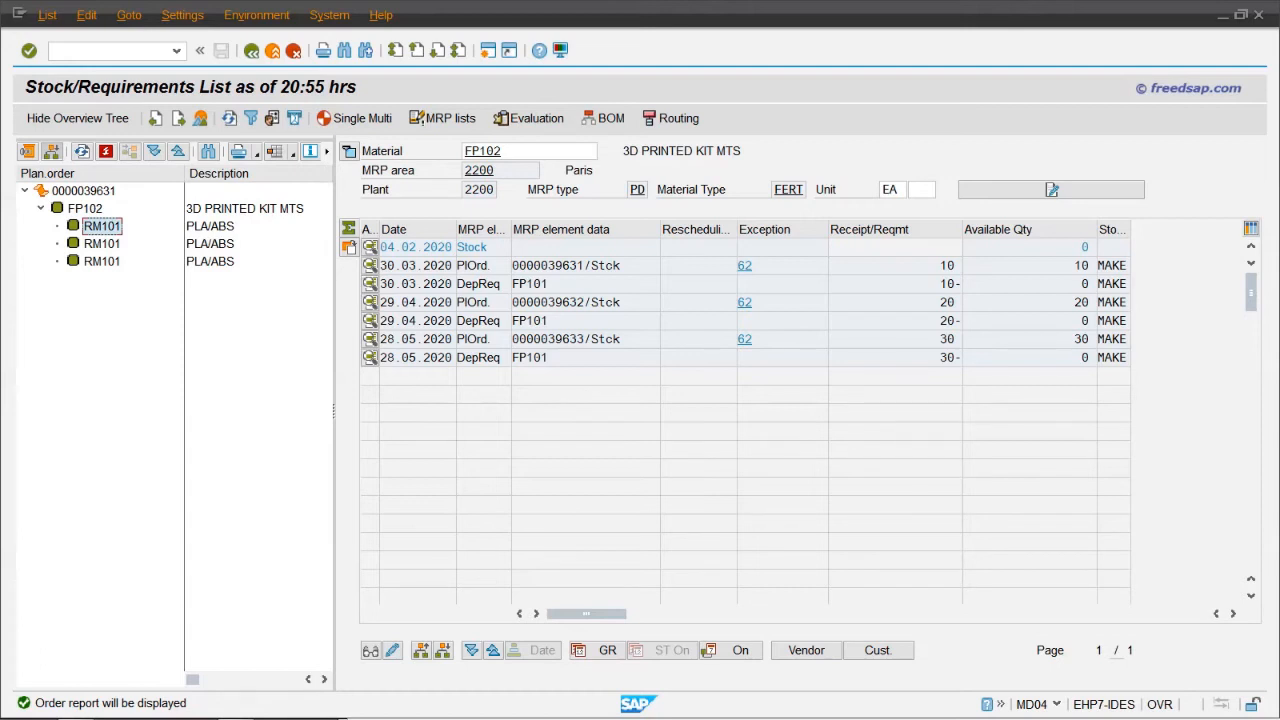
pyautogui.click(102, 244)
pyautogui.click(102, 262)
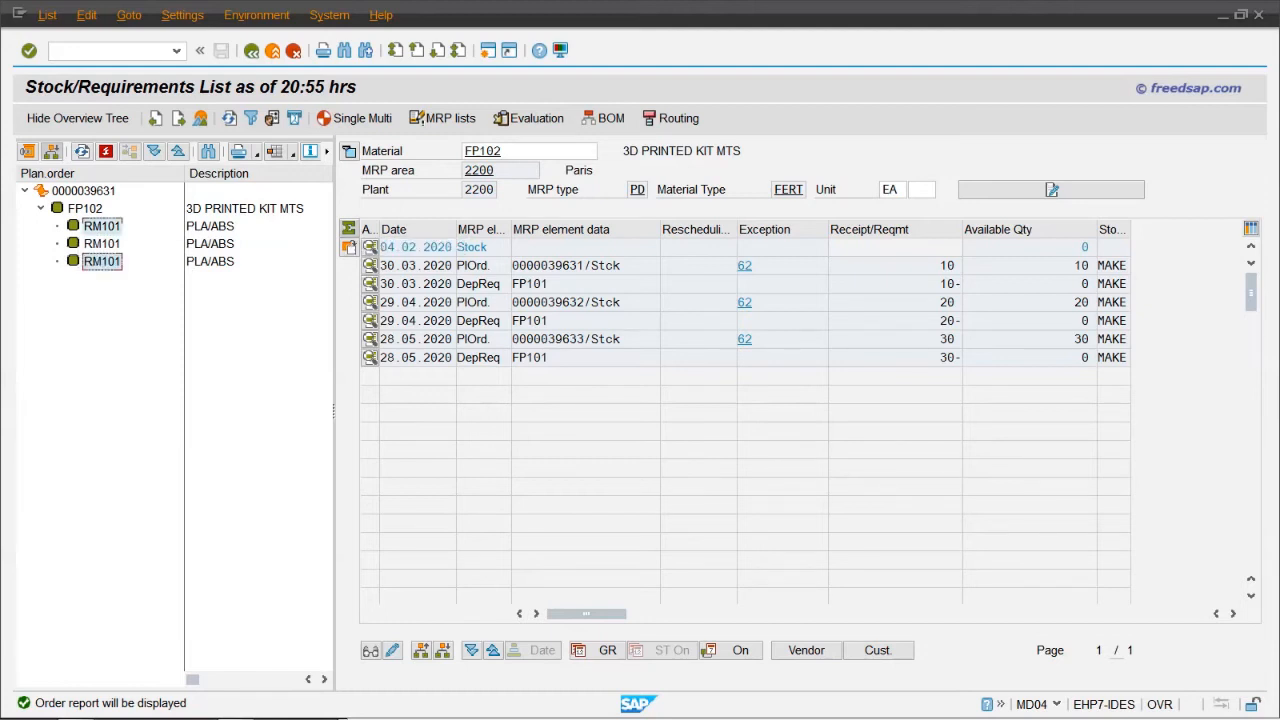
# Step: Open RM101's stock/requirements list from the order report and examine its purchase requisitions and the dependent requirements from SF102, SF103 and SF104
pyautogui.doubleClick(102, 226)
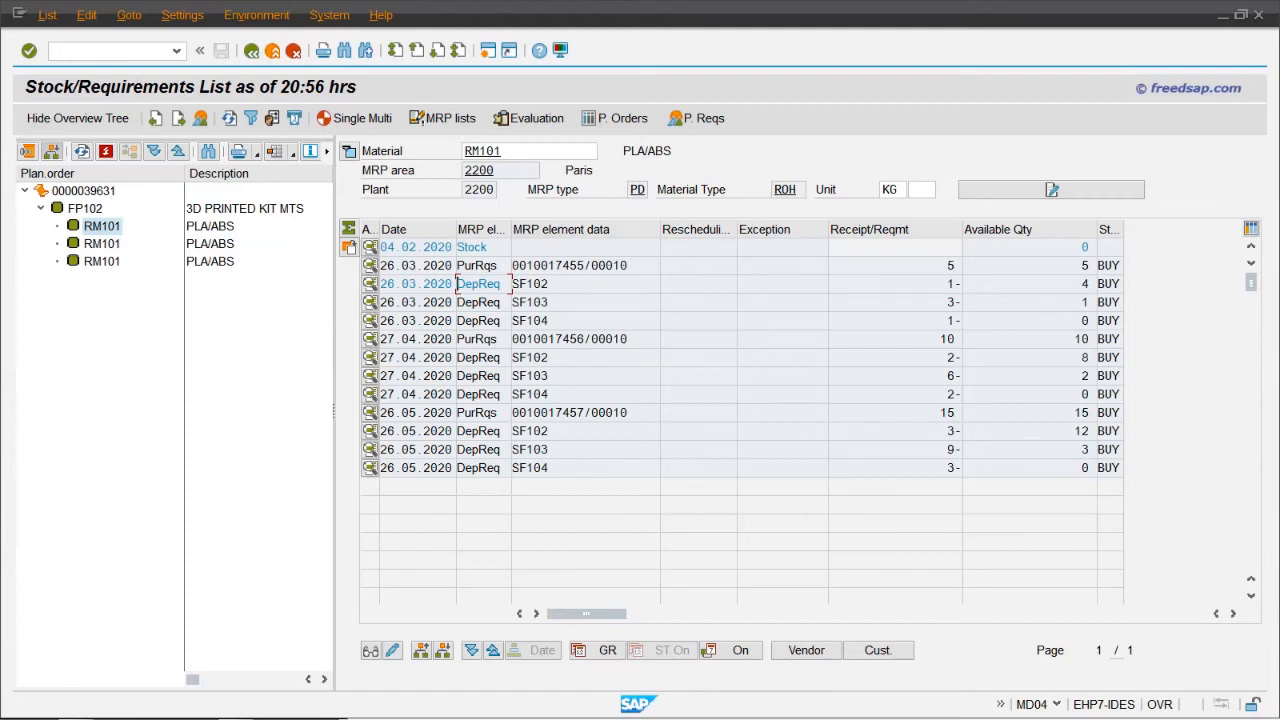
pyautogui.moveTo(552, 284); pyautogui.dragTo(518, 320)
pyautogui.moveTo(960, 265); pyautogui.dragTo(946, 265)
pyautogui.press('Down')
pyautogui.press('Down')
pyautogui.press('Down')
pyautogui.moveTo(550, 284); pyautogui.dragTo(512, 320)
pyautogui.moveTo(550, 284); pyautogui.dragTo(511, 284)
pyautogui.moveTo(502, 150); pyautogui.dragTo(462, 150)
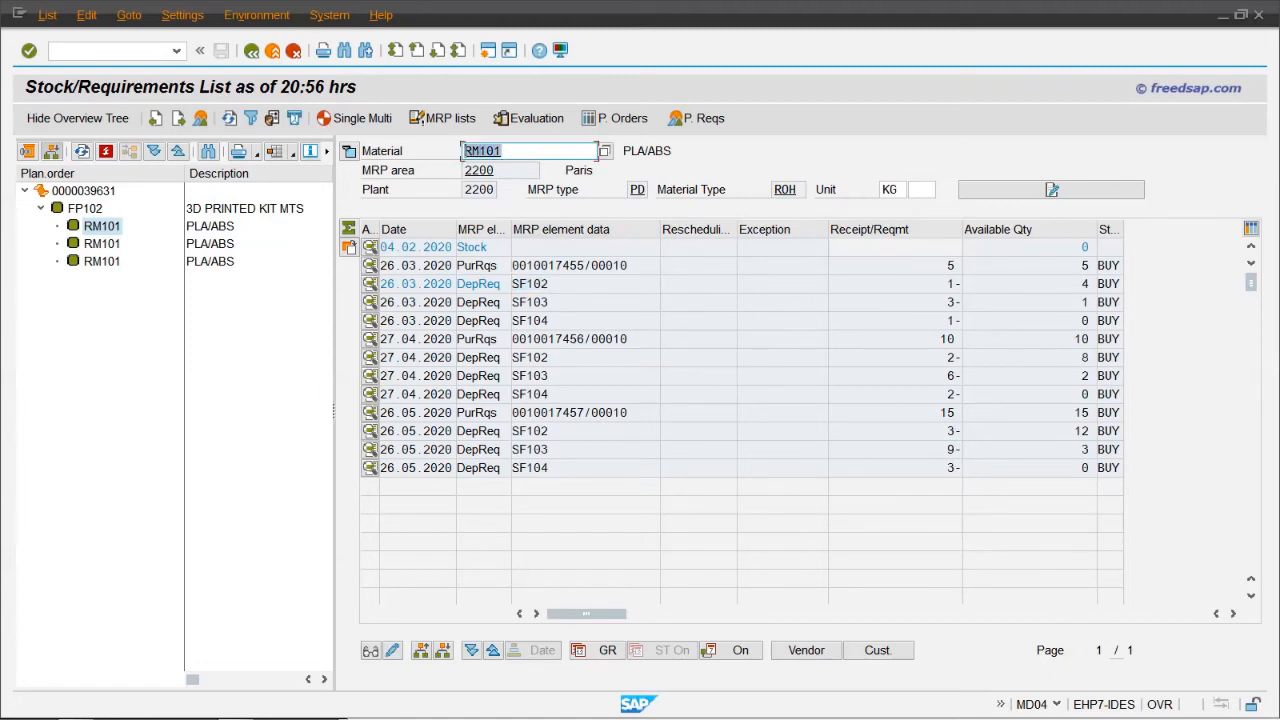
# Step: Return to FP102's stock/requirements list and open FP102's MRP list through the MRP material list
pyautogui.write('FP101')
pyautogui.doubleClick(85, 208)
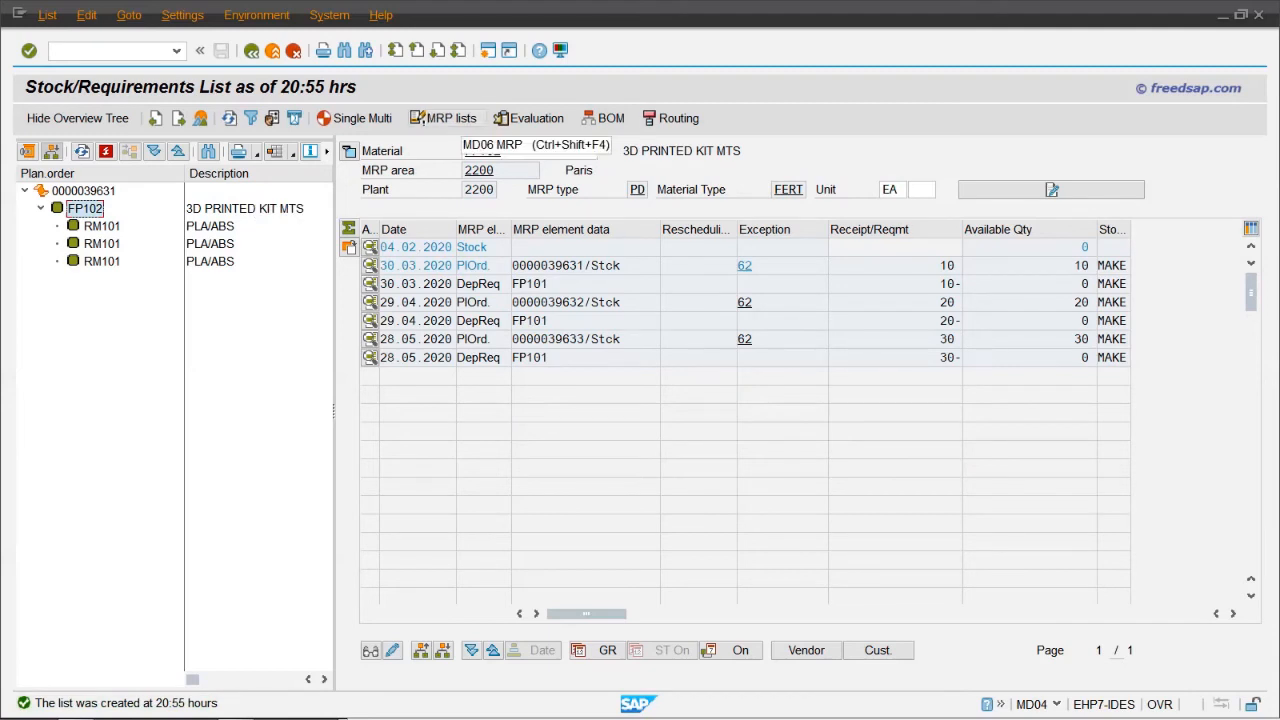
pyautogui.click(421, 120)
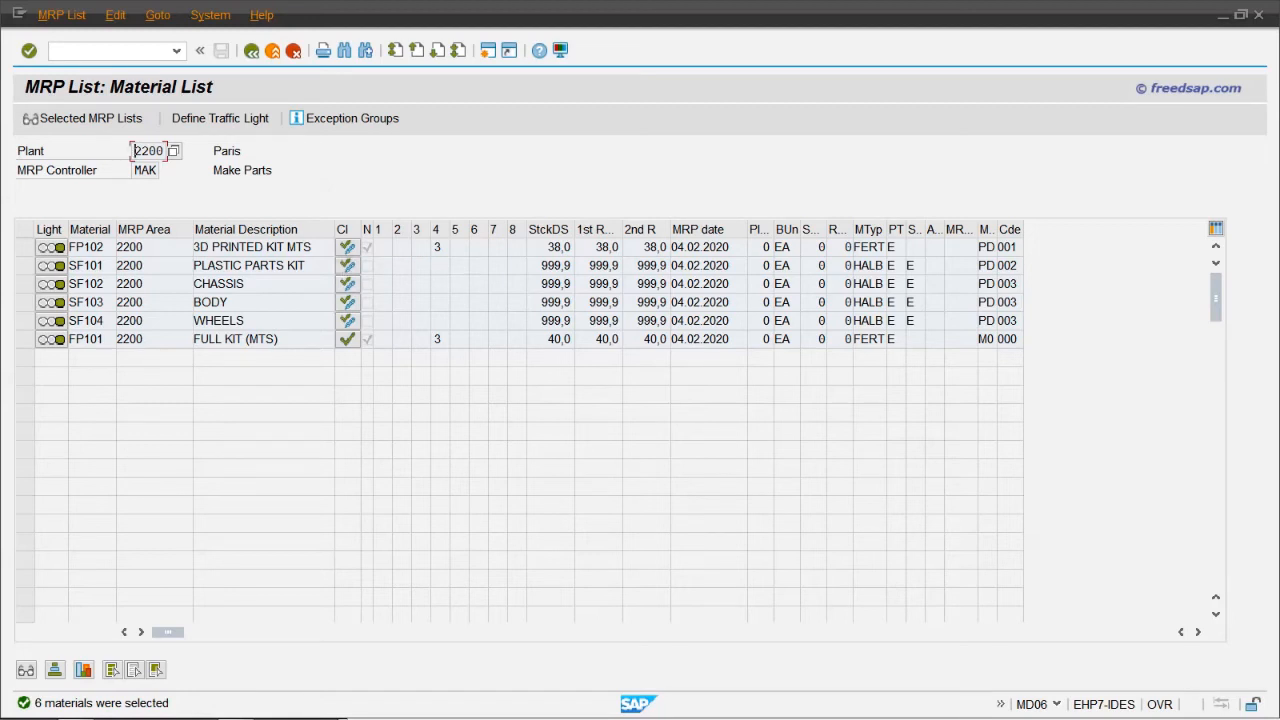
pyautogui.click(438, 247)
pyautogui.doubleClick(438, 247)
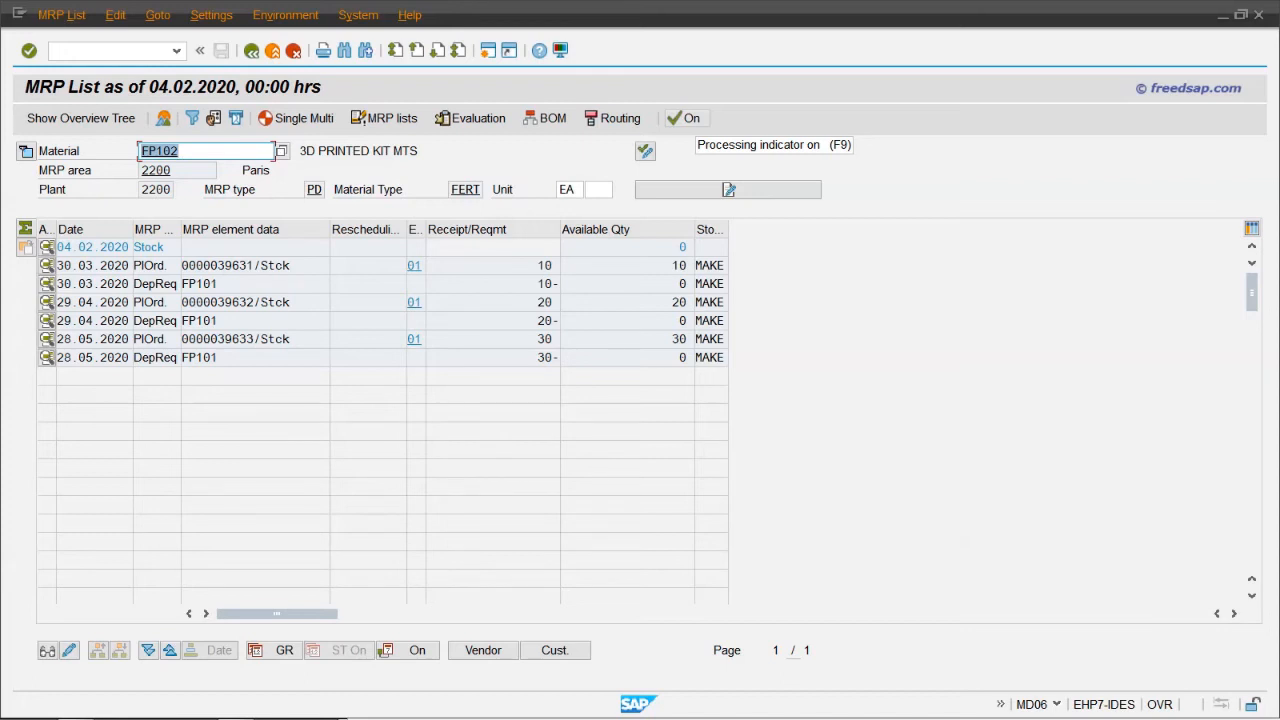
# Step: Set the processing indicator on FP102's MRP list and exit the material list back to the stock/requirements list
pyautogui.press('F9')
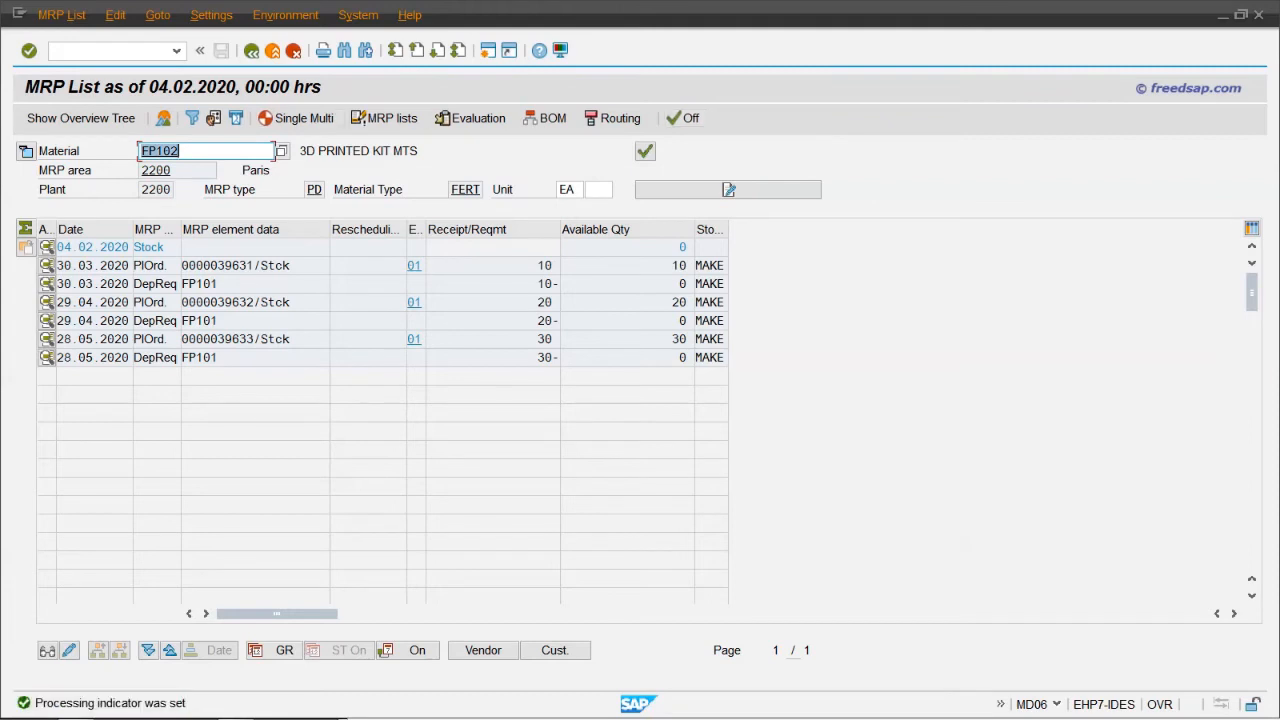
pyautogui.click(251, 50)
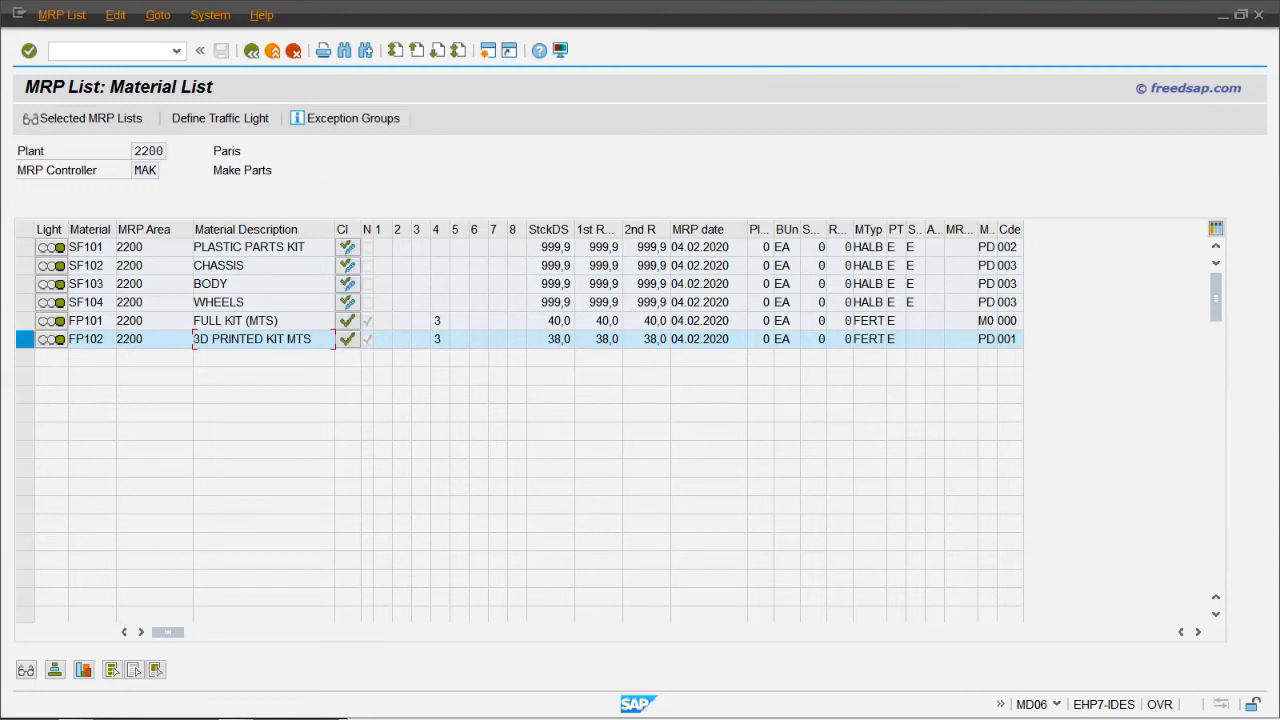
pyautogui.click(251, 50)
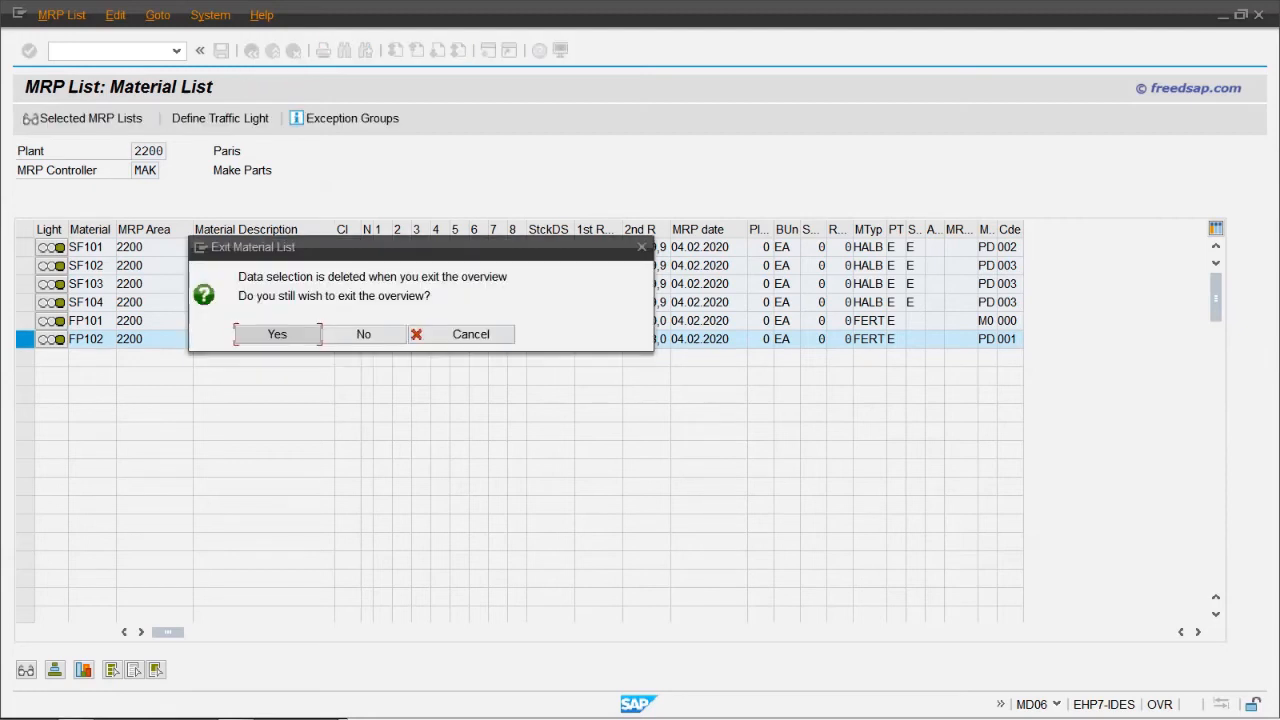
pyautogui.press('Return')
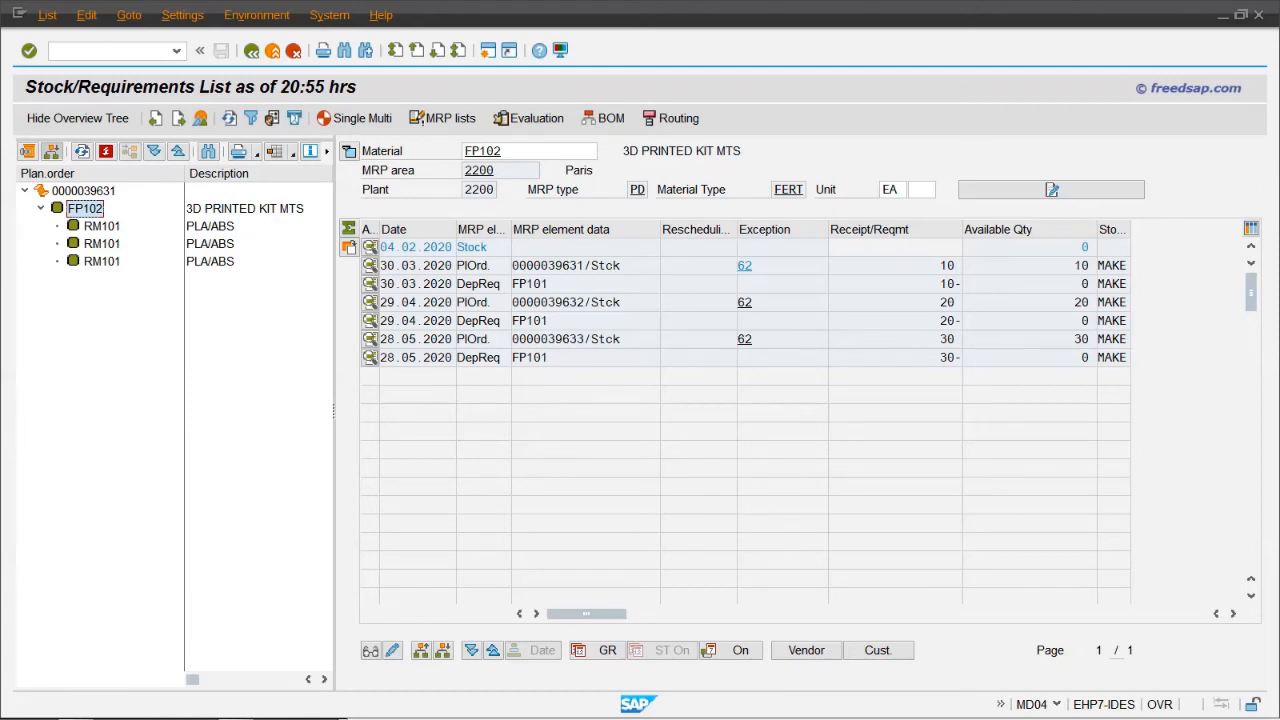
# Step: Switch the stock/requirements list to material FP101 and display the order report for its planned order dated 01.04.2020
pyautogui.click(503, 151)
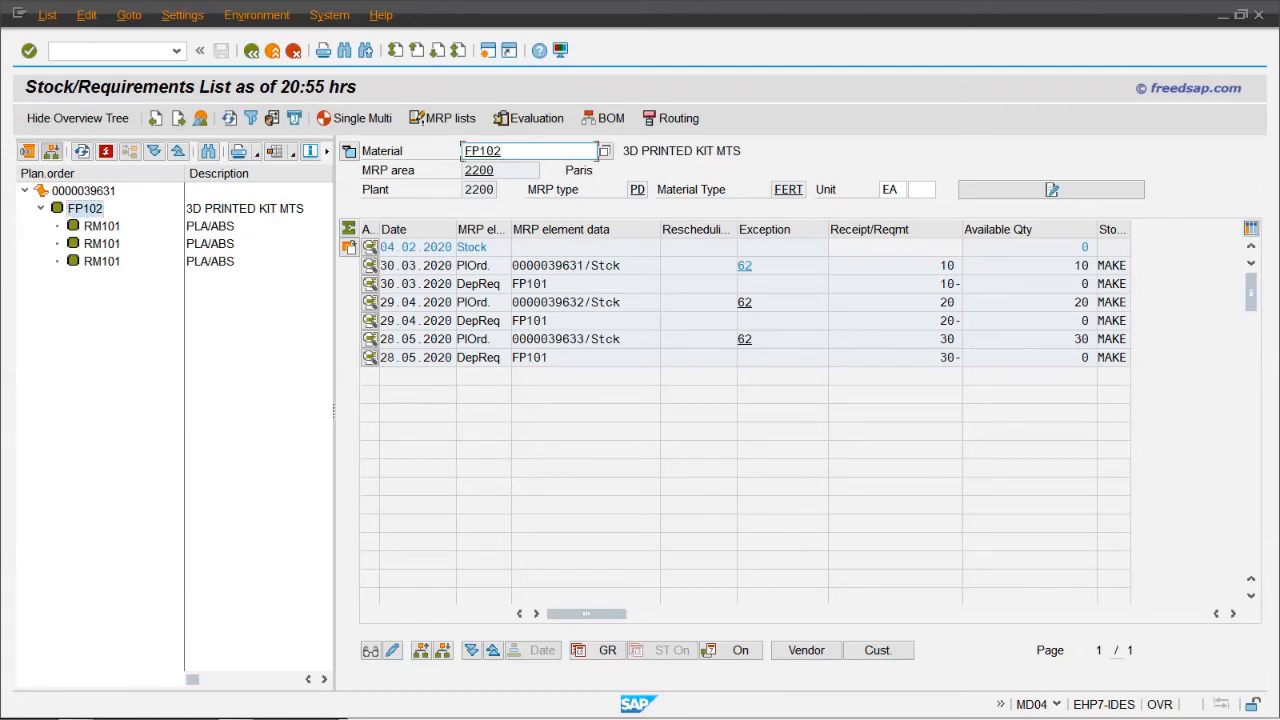
pyautogui.press('BackSpace')
pyautogui.write('1')
pyautogui.press('Return')
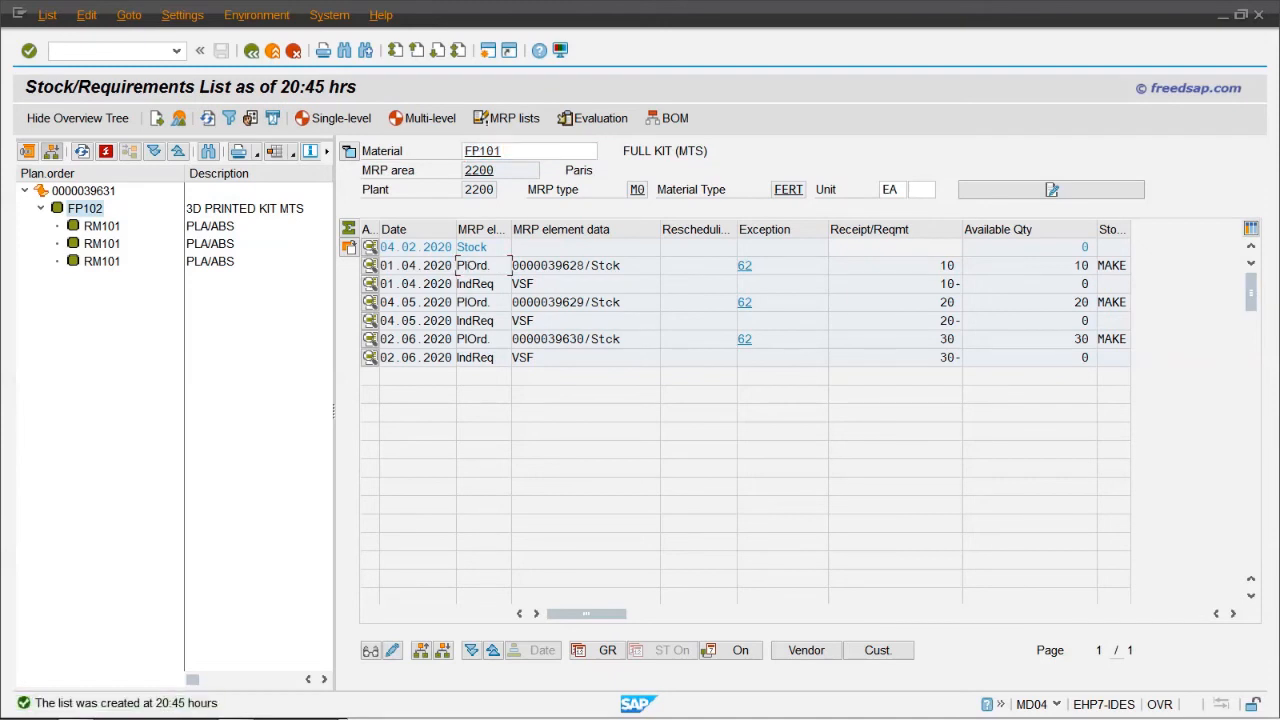
pyautogui.click(443, 650)
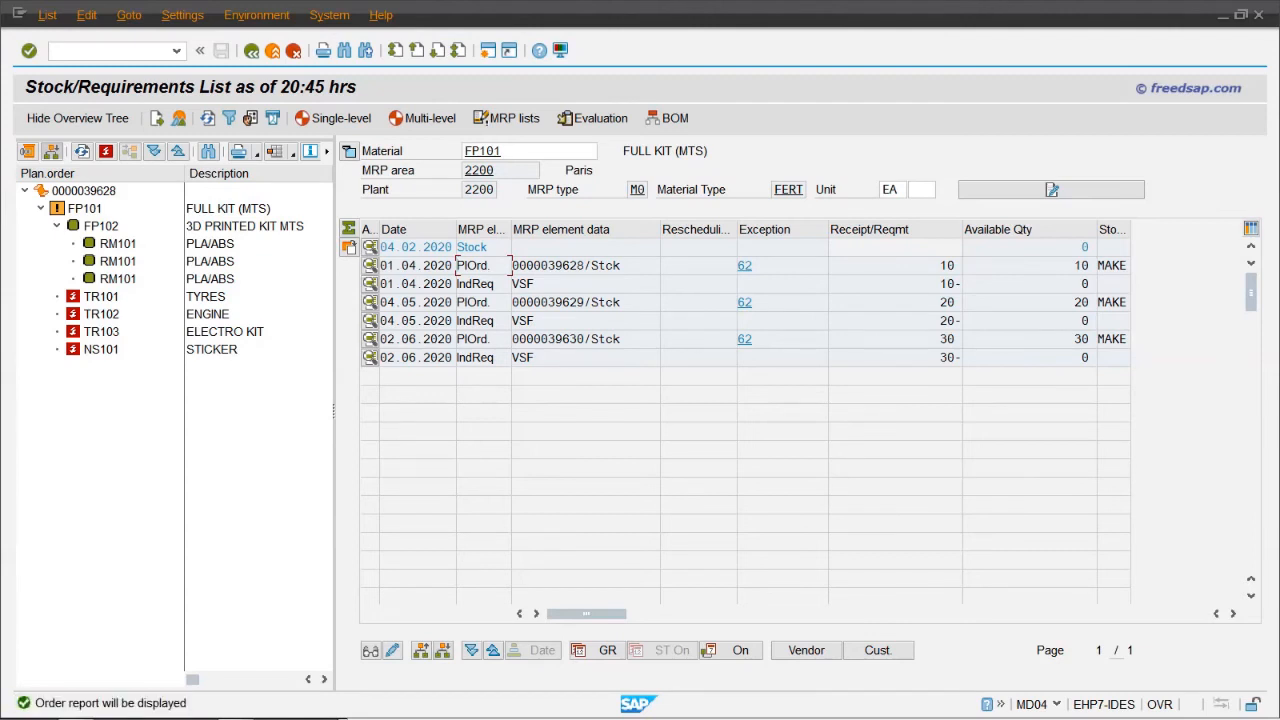
# Step: Examine FP101's order report structure, covering FP102, the RM101 entries and the NS101 component
pyautogui.click(85, 209)
pyautogui.click(101, 226)
pyautogui.click(118, 244)
pyautogui.click(118, 261)
pyautogui.click(118, 279)
pyautogui.click(101, 349)
# Step: Expand FP101's order report to full width to read the components' error messages, and restore the side-by-side layout
pyautogui.click(326, 151)
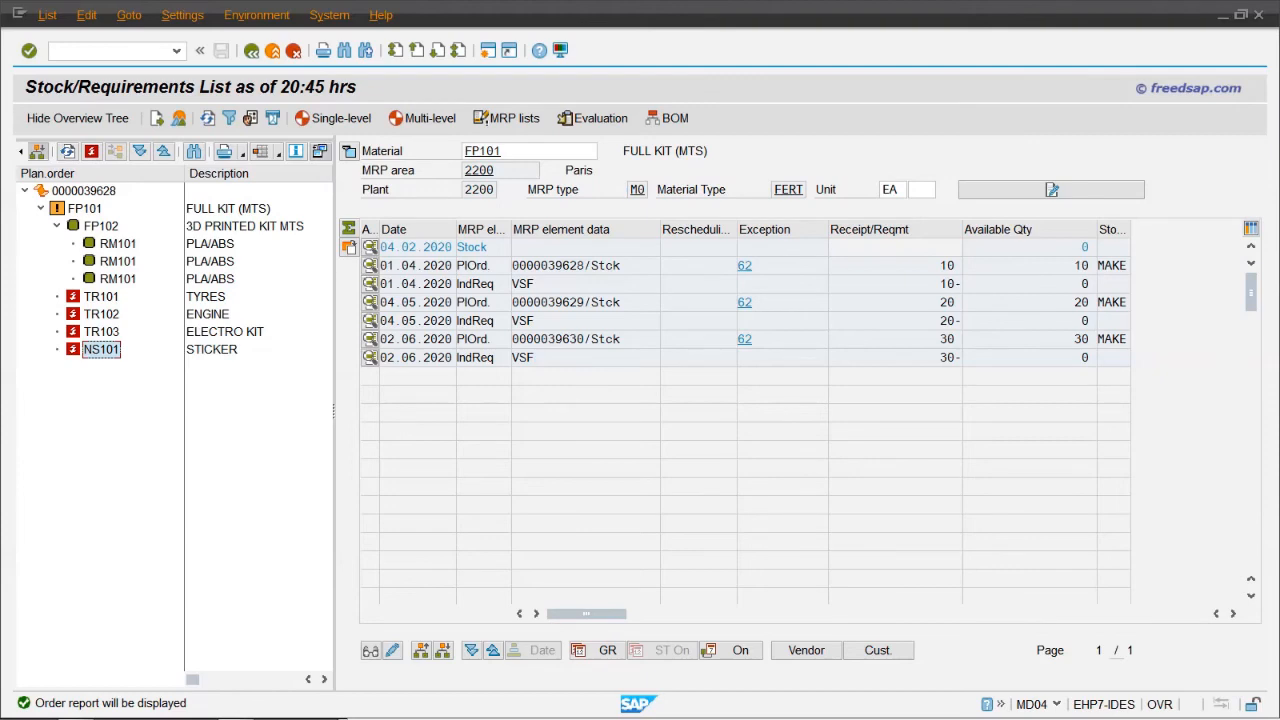
pyautogui.click(318, 152)
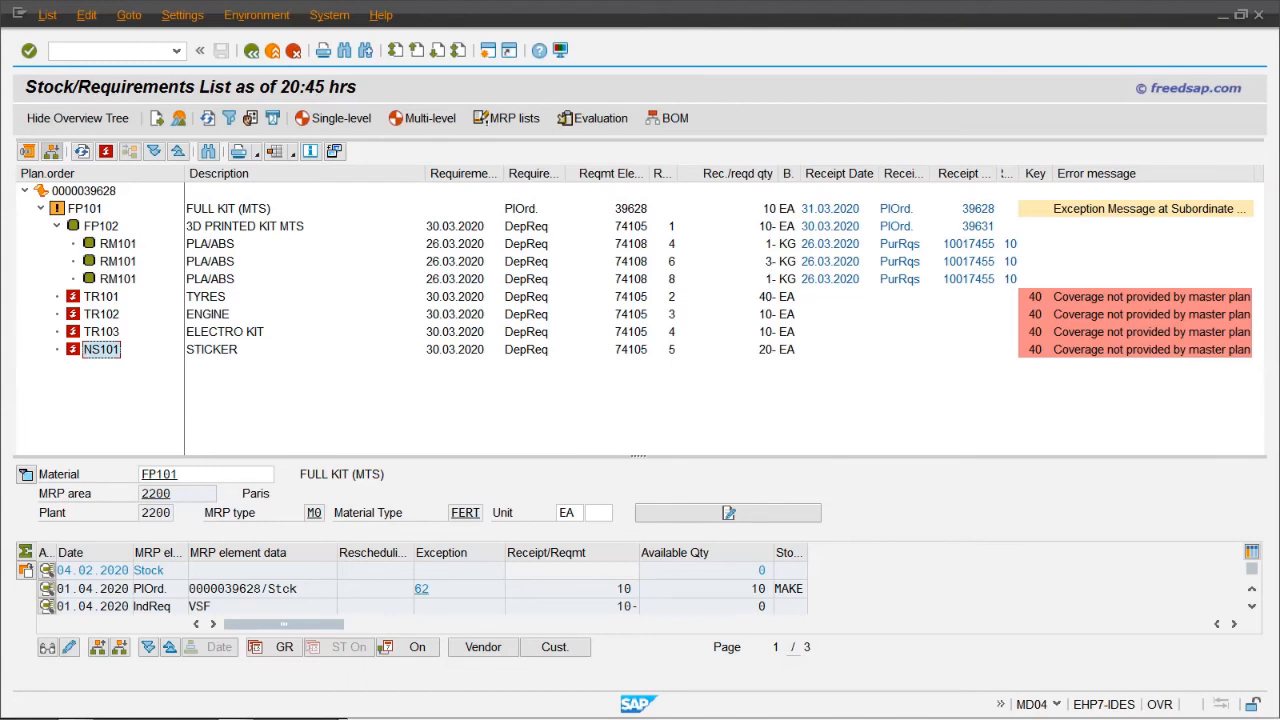
pyautogui.click(335, 151)
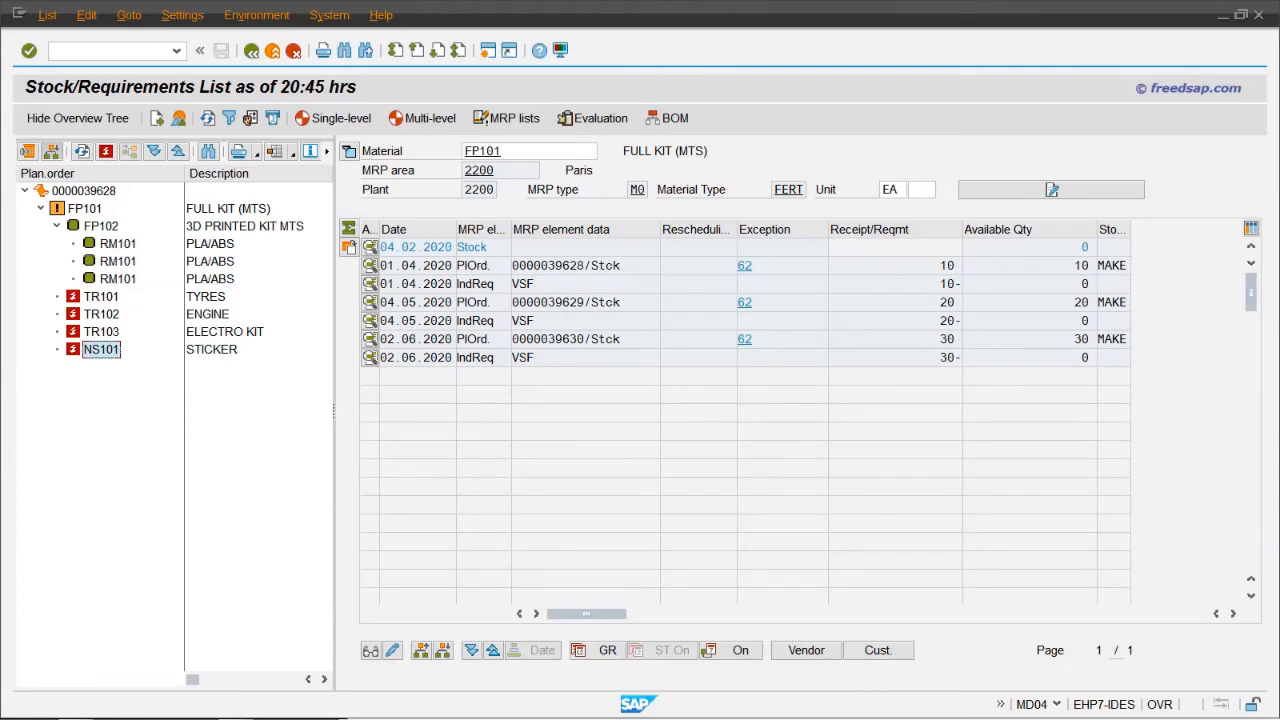
# Step: Execute a single-item, multi-level planning run for FP101 in plant 2200 with the preset control parameters
pyautogui.doubleClick(85, 209)
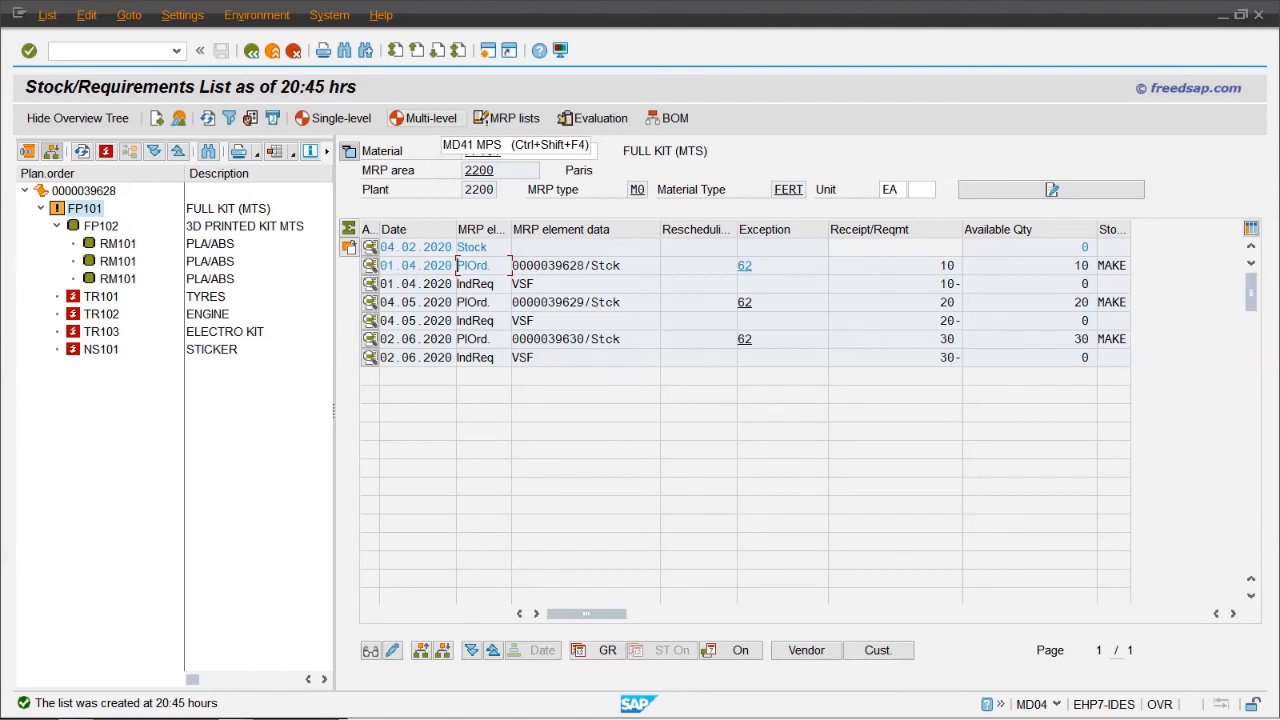
pyautogui.click(424, 118)
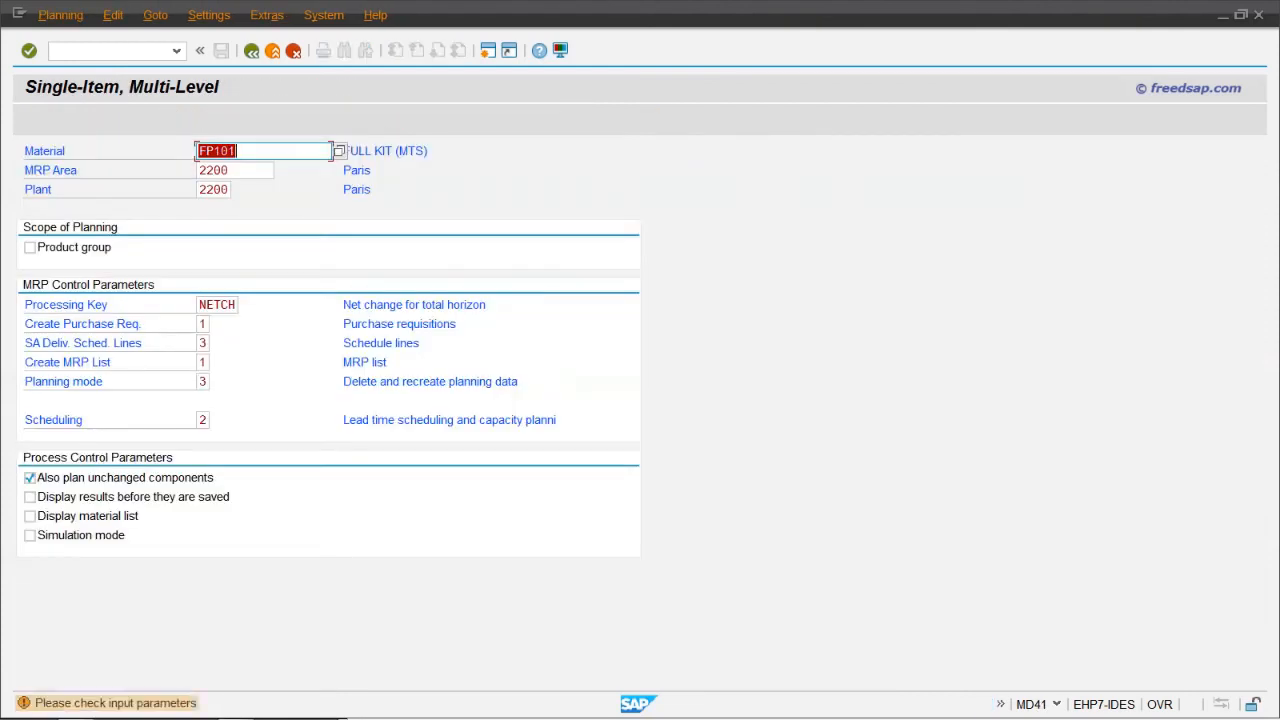
pyautogui.press('Return')
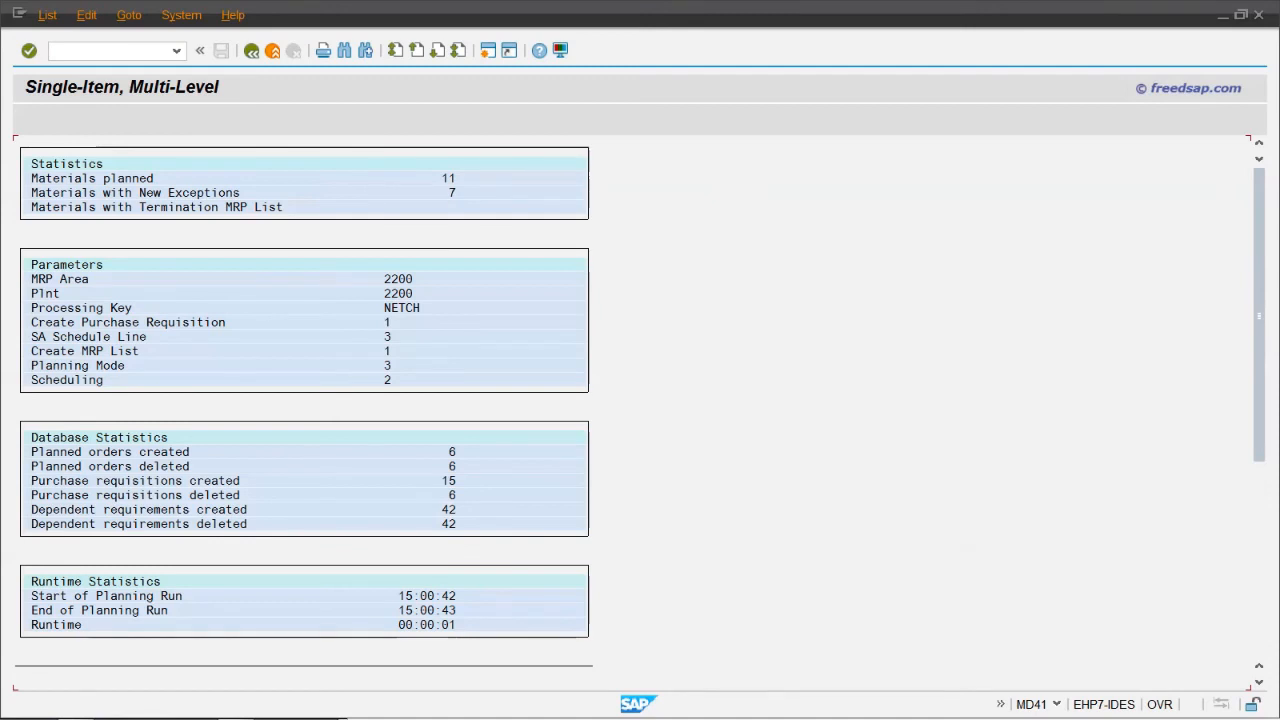
# Step: Return to FP101's stock/requirements list, refresh it and display the order report for the planned order dated 01.04.2020
pyautogui.click(251, 50)
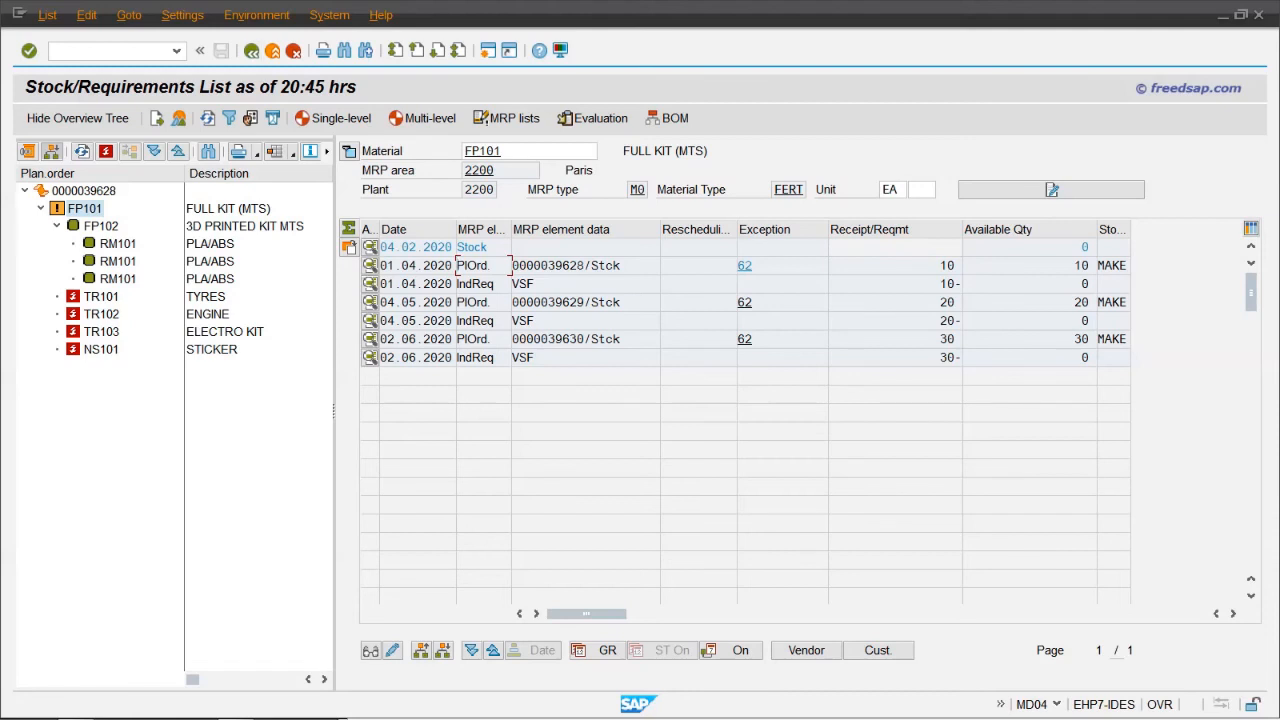
pyautogui.click(208, 118)
pyautogui.click(443, 650)
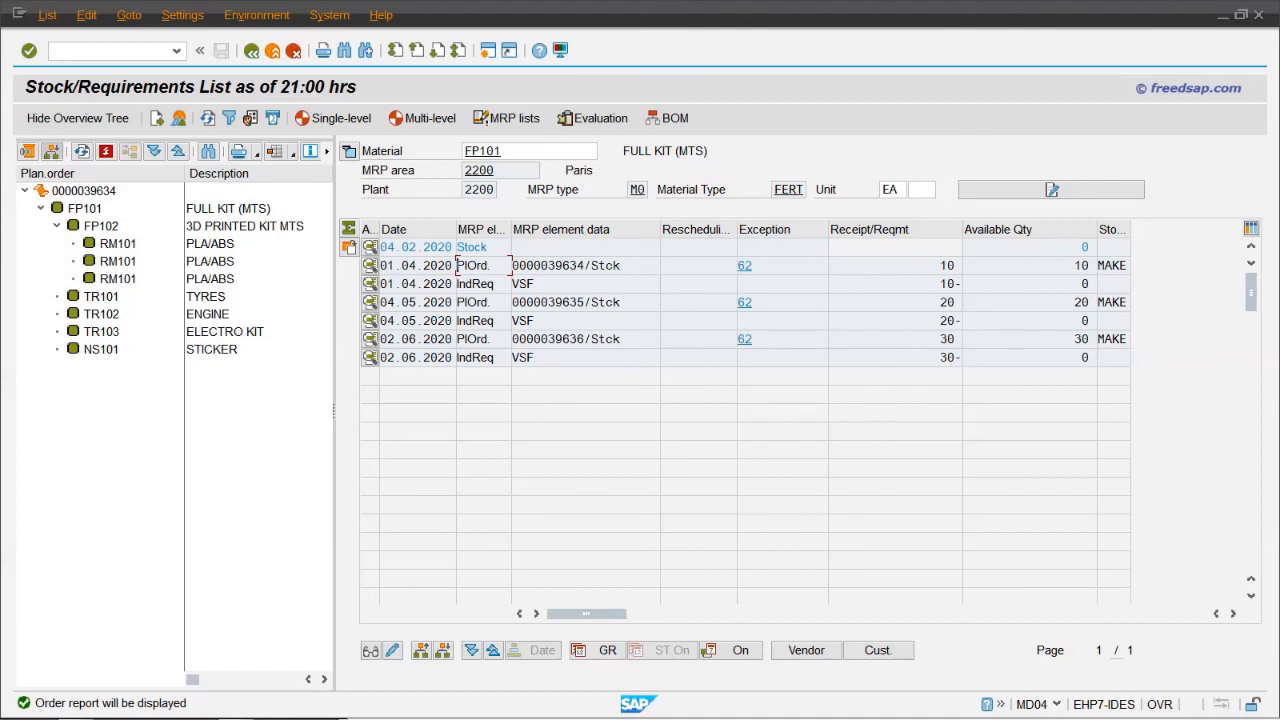
# Step: Open and refresh TR101's stock/requirements list, and review its purchase requisitions, dependent requirements, storage location and MRP type
pyautogui.doubleClick(101, 297)
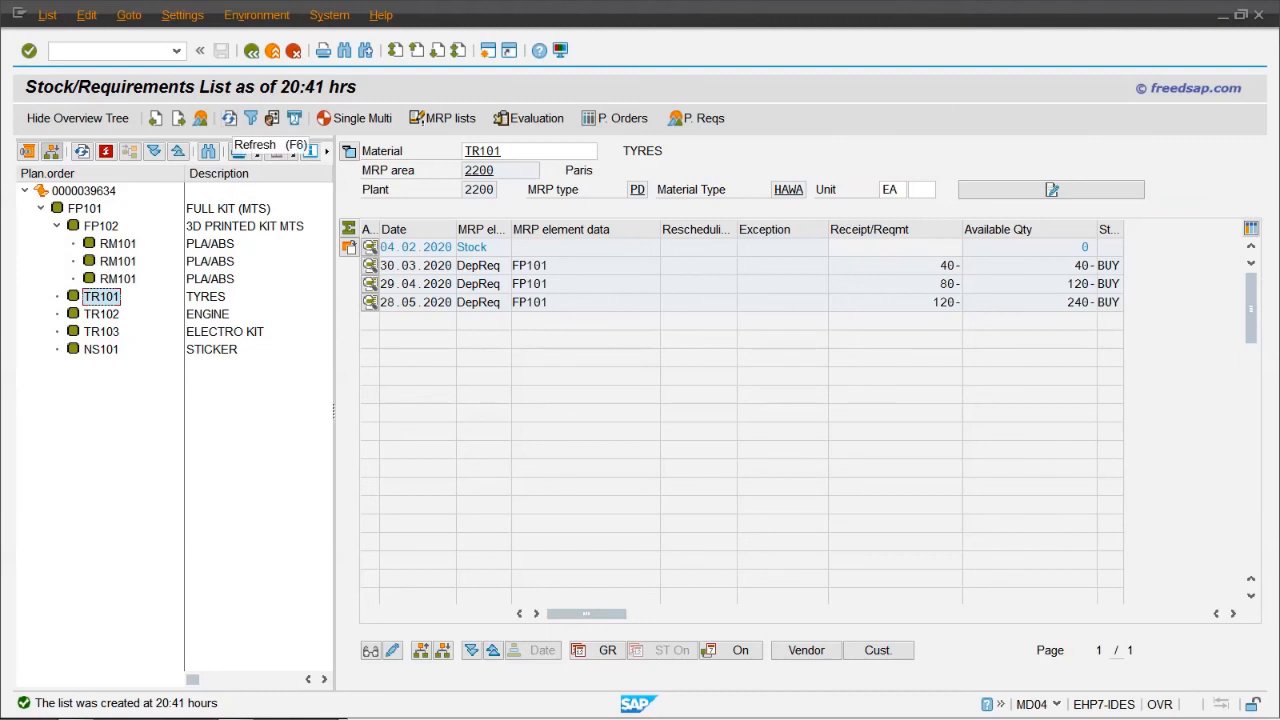
pyautogui.click(229, 118)
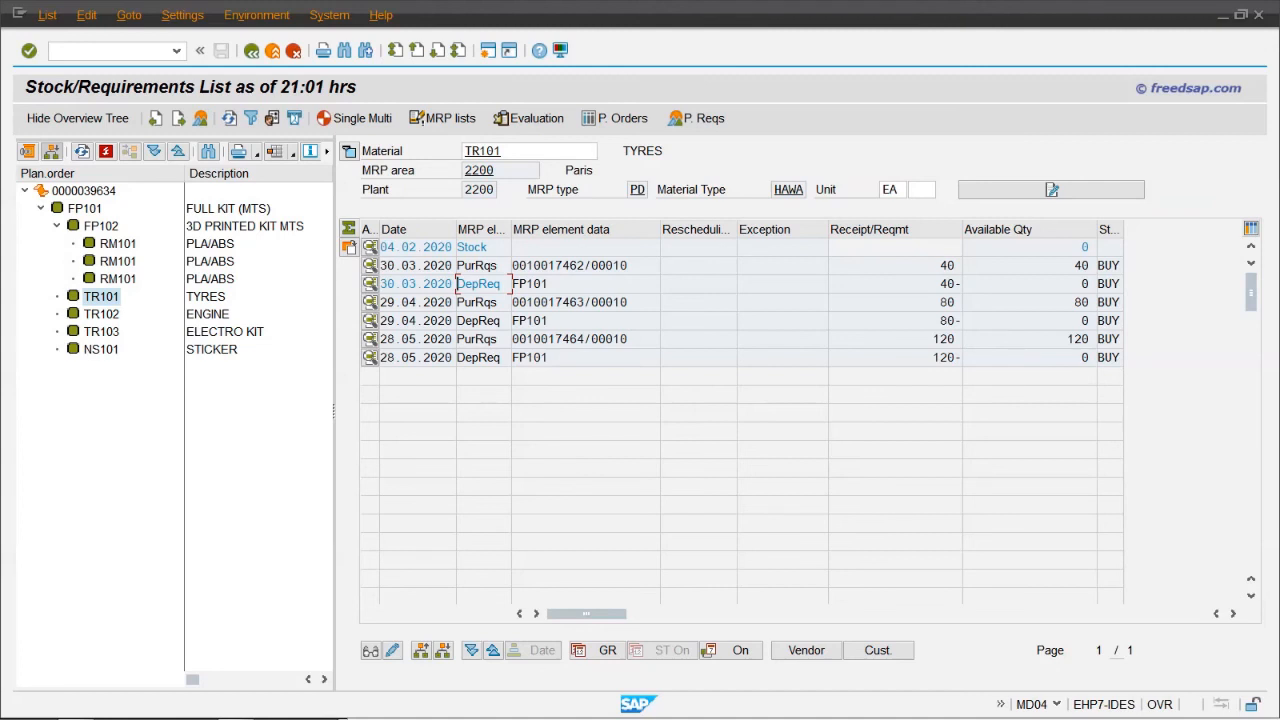
pyautogui.moveTo(499, 266); pyautogui.dragTo(457, 284)
pyautogui.moveTo(1098, 266); pyautogui.dragTo(1122, 266)
pyautogui.moveTo(629, 189); pyautogui.dragTo(655, 189)
# Step: Open and refresh the stock/requirements lists of TR102 and TR103 from the order report
pyautogui.doubleClick(101, 314)
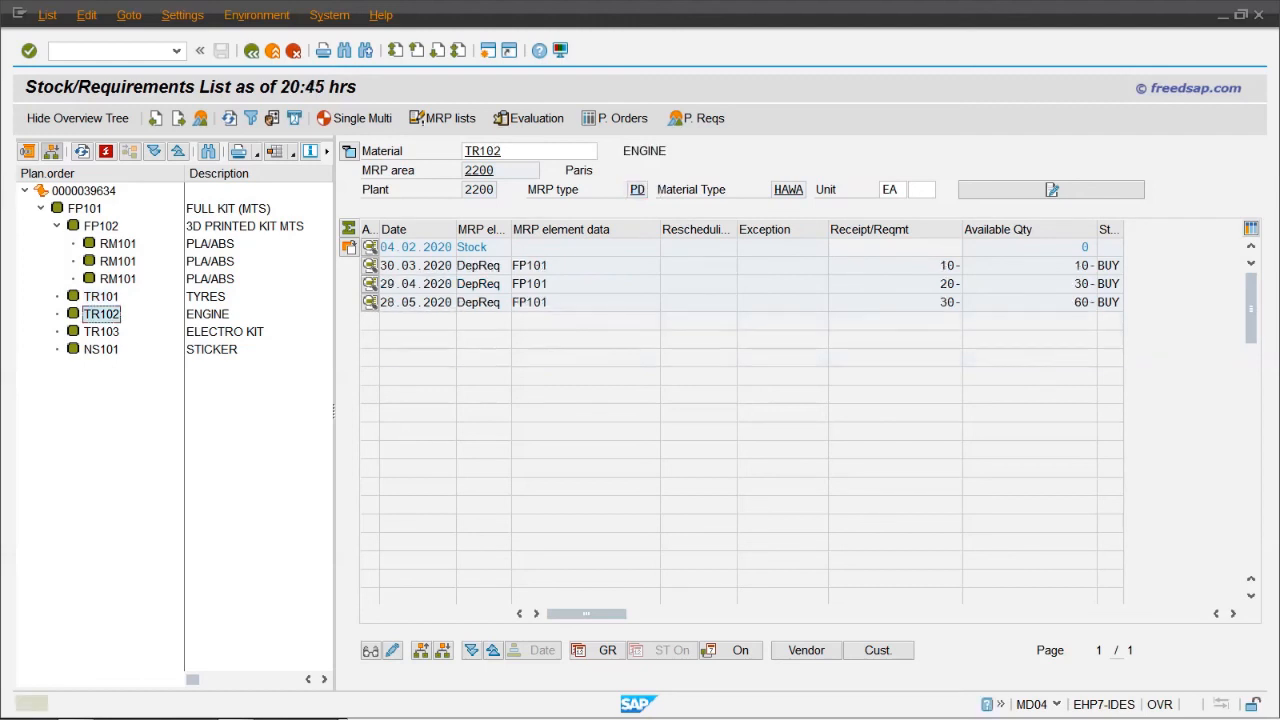
pyautogui.click(229, 118)
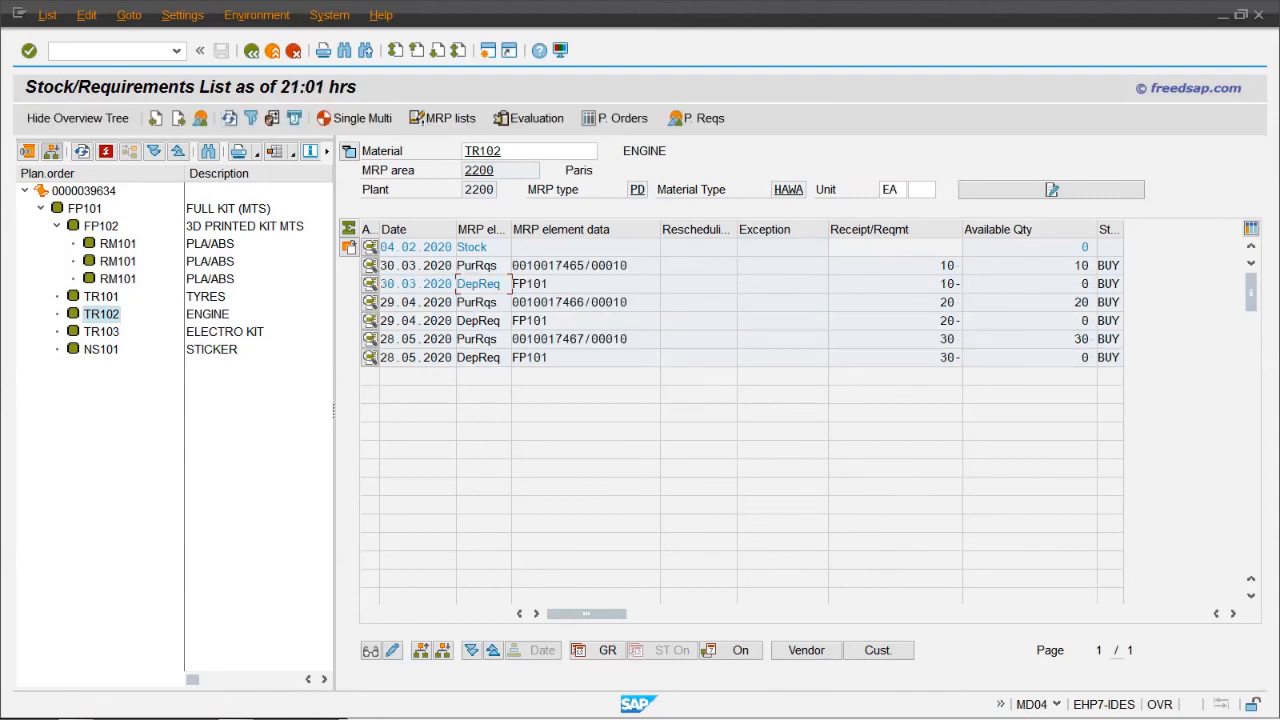
pyautogui.doubleClick(101, 332)
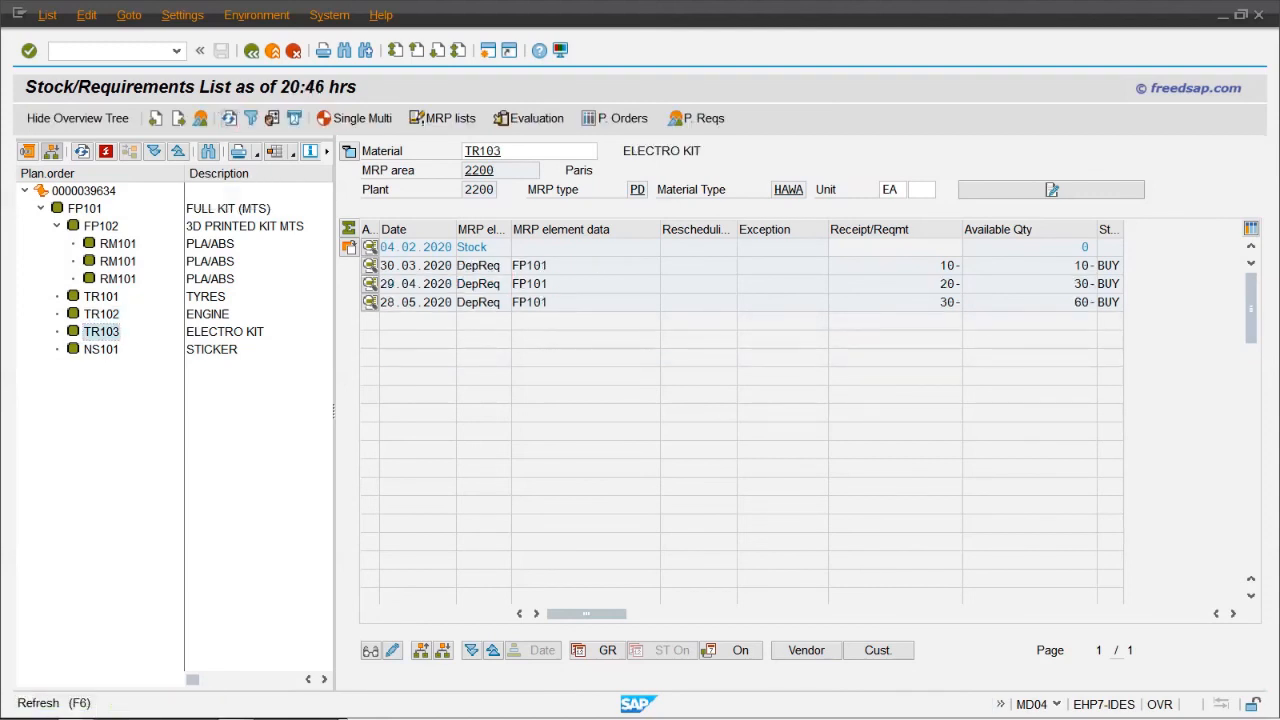
pyautogui.click(229, 118)
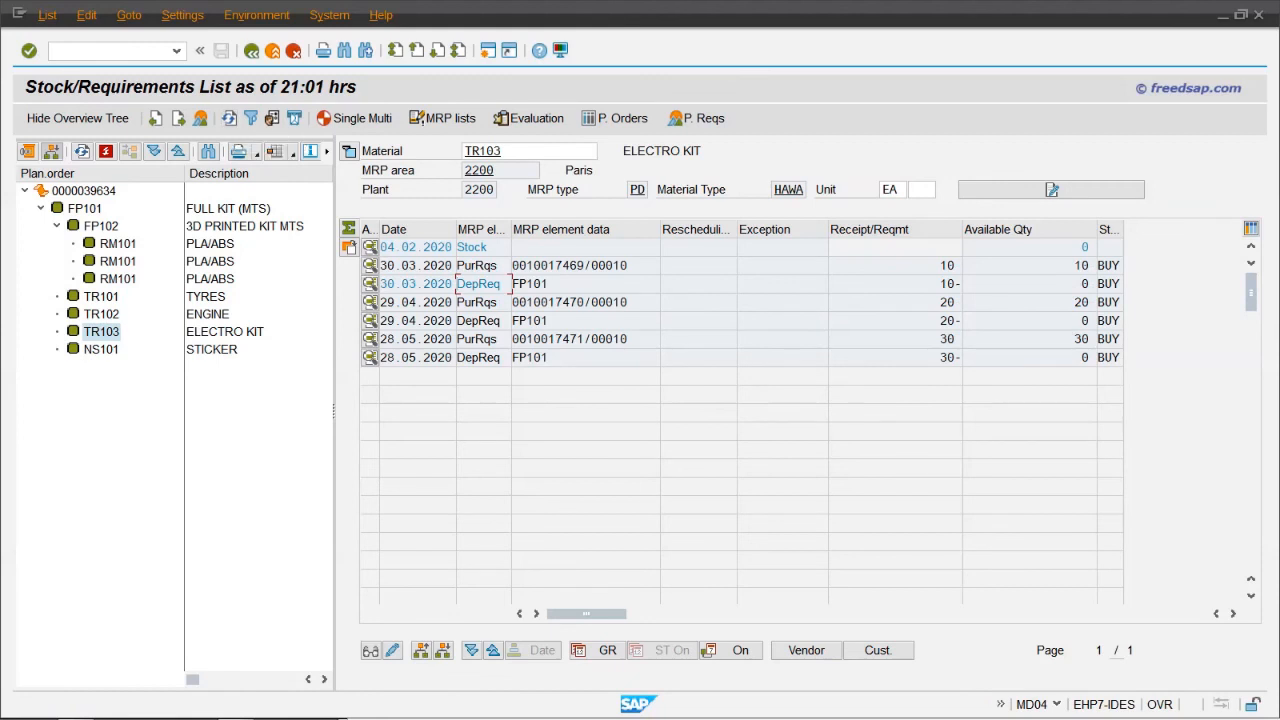
# Step: Open and refresh NS101's stock/requirements list and examine its direct procurement segments
pyautogui.doubleClick(101, 350)
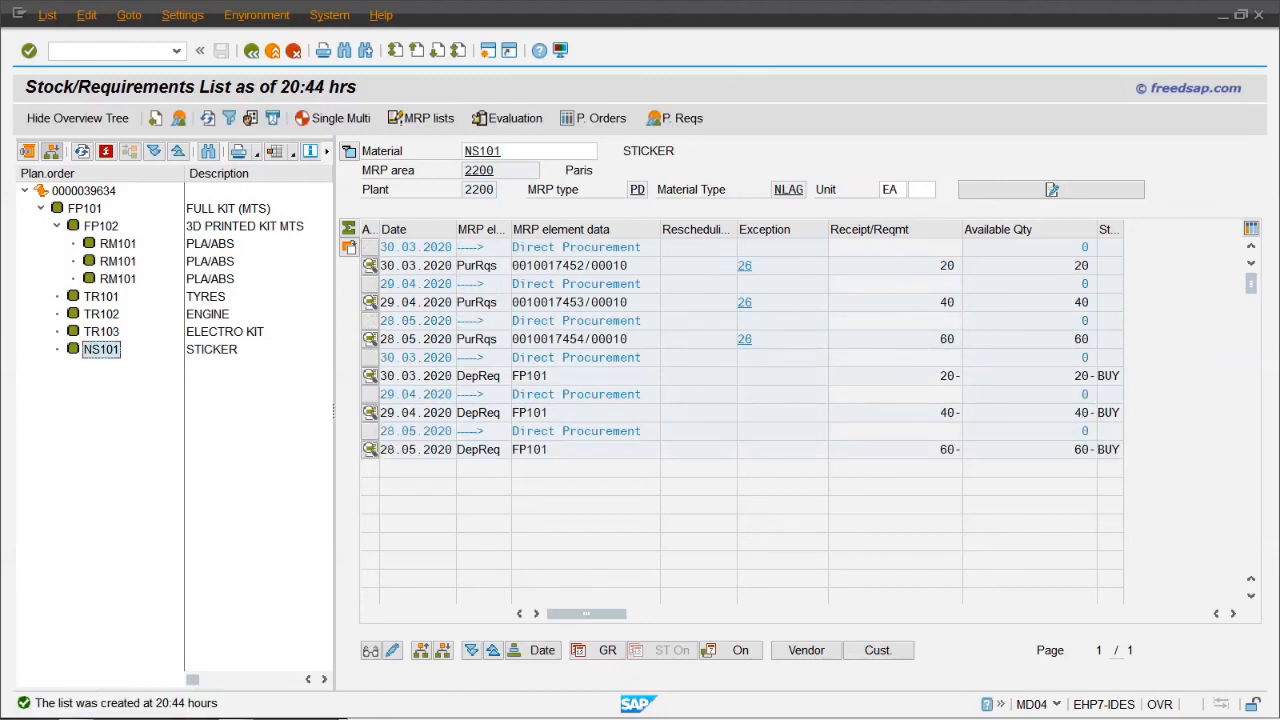
pyautogui.click(208, 118)
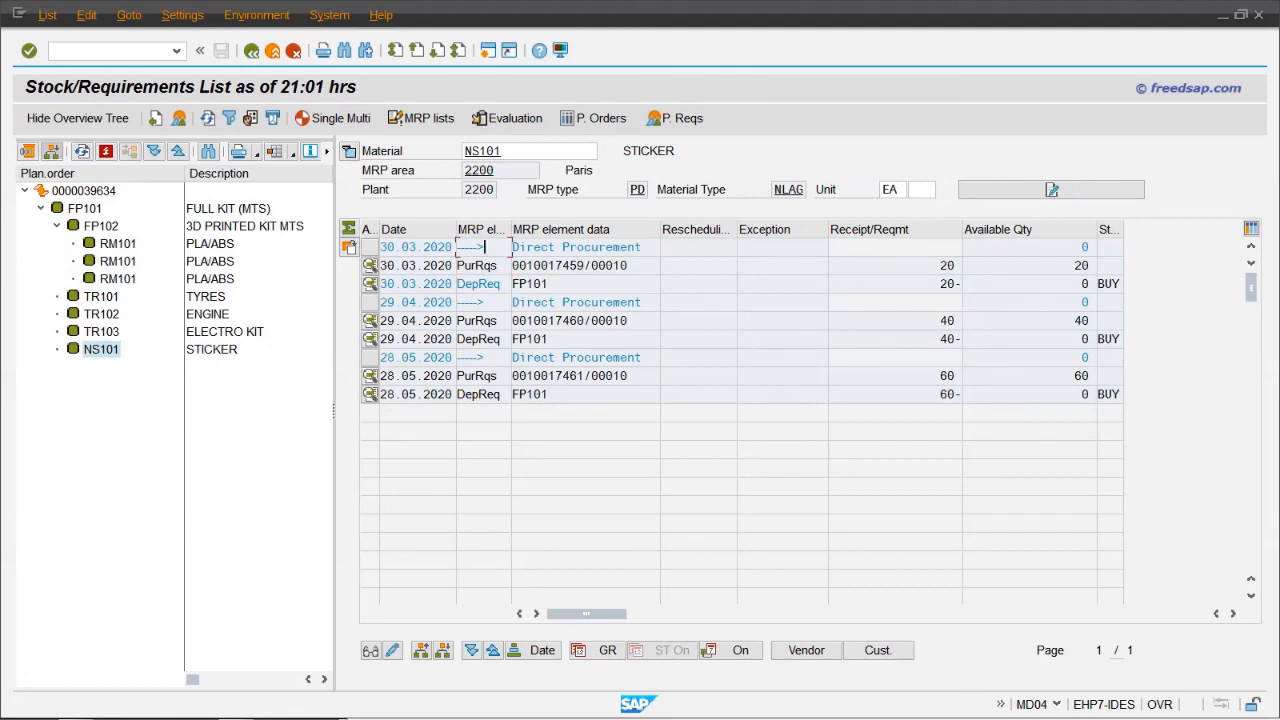
pyautogui.moveTo(485, 247); pyautogui.dragTo(457, 247)
pyautogui.moveTo(643, 247); pyautogui.dragTo(513, 247)
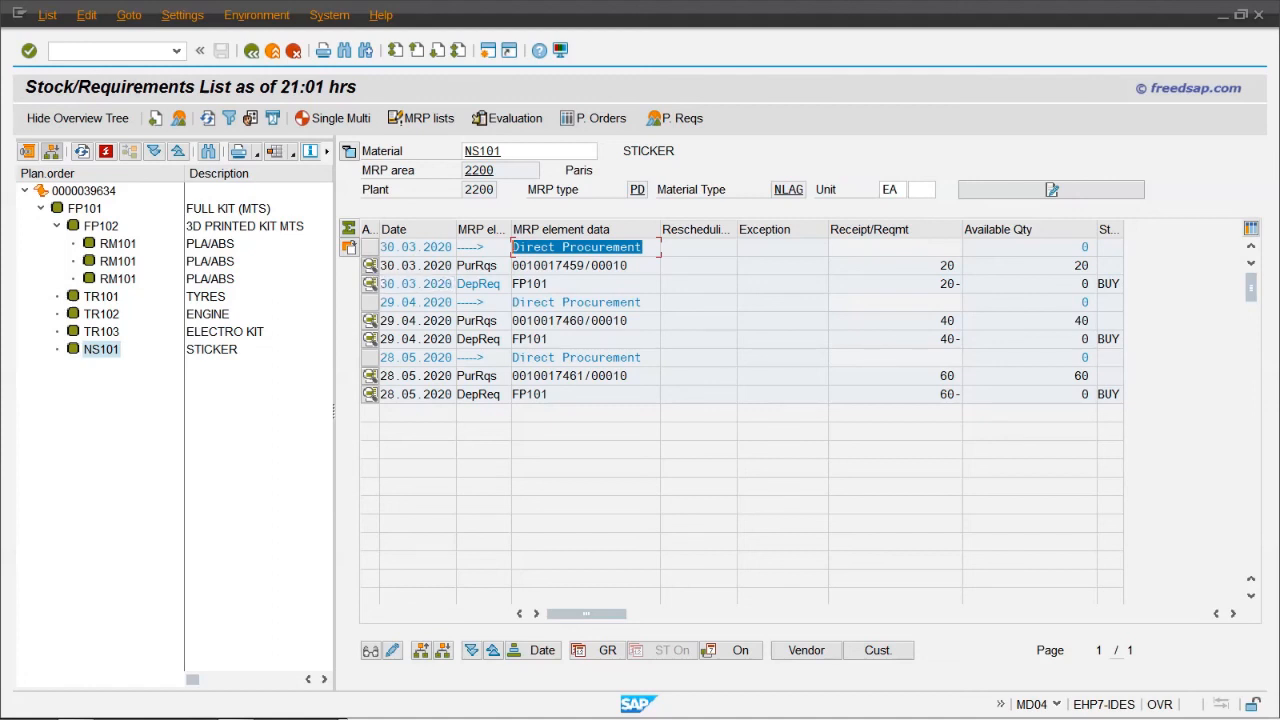
# Step: Return to FP101's stock/requirements list from the order report
pyautogui.doubleClick(85, 209)
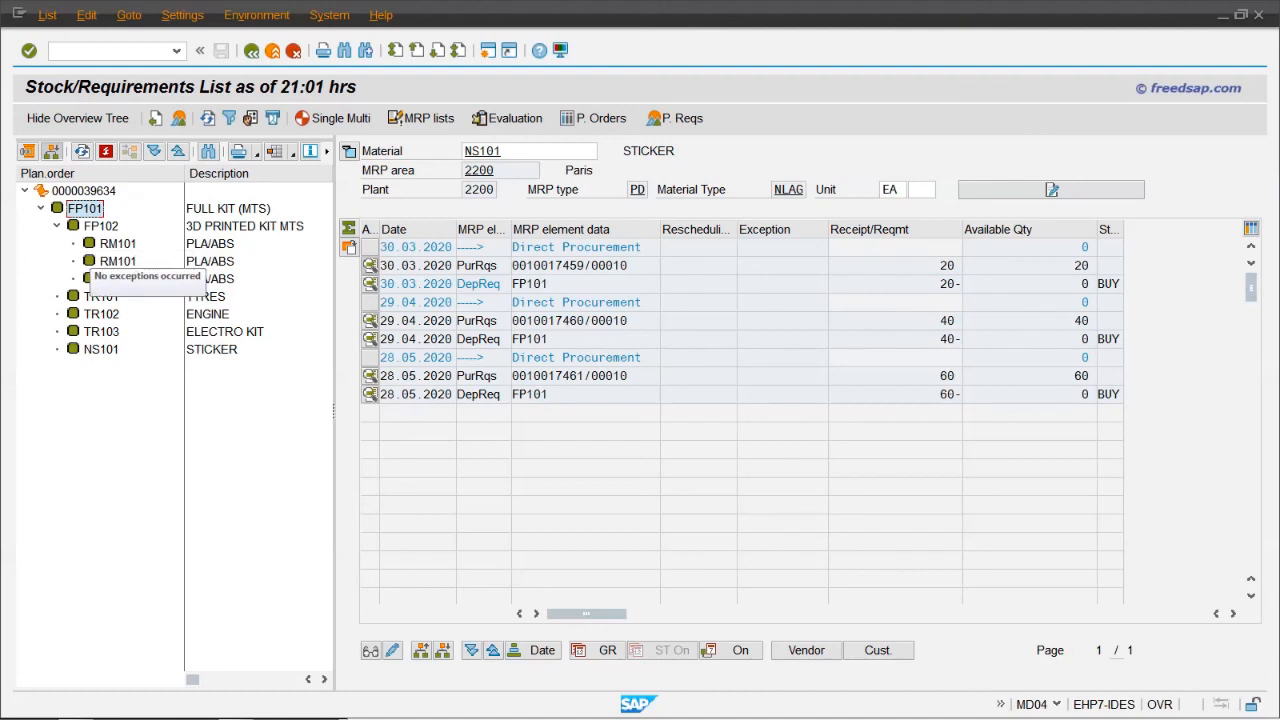